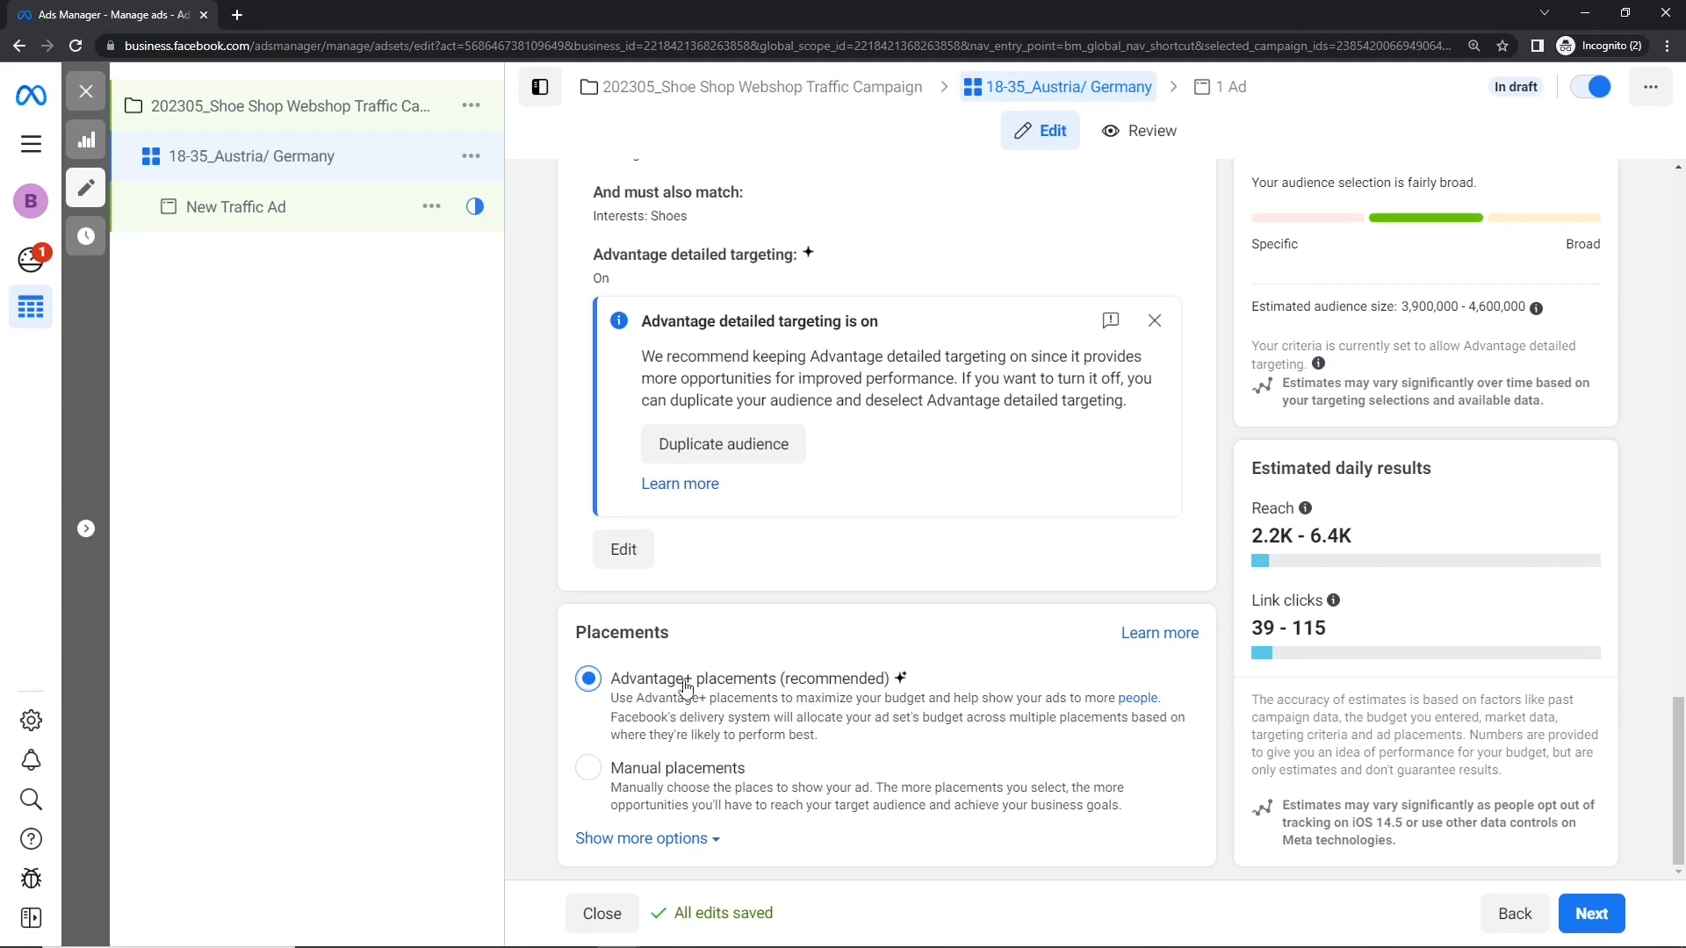
# Switch the ad set from Advantage+ placements to manual placements.
pyautogui.click(587, 769)
pyautogui.scroll(-1, 725, 749)
pyautogui.moveTo(1681, 585); pyautogui.dragTo(1680, 660)
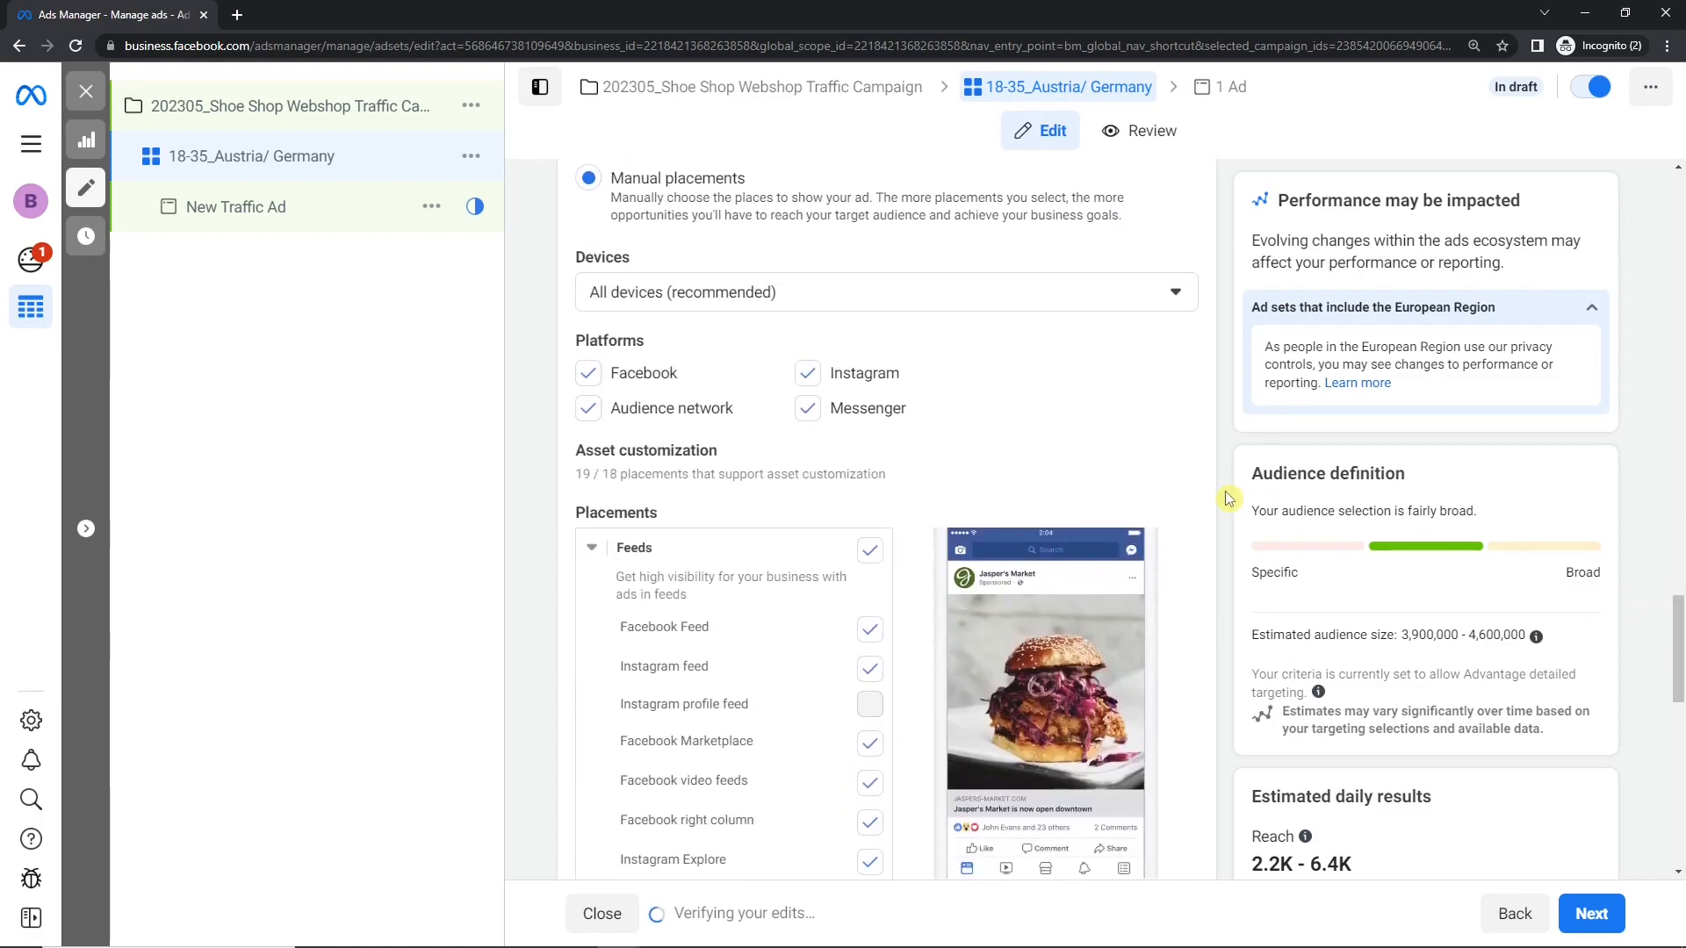
# Try limiting the devices to mobile only and desktop only, and restore the selection to all devices.
pyautogui.click(1176, 303)
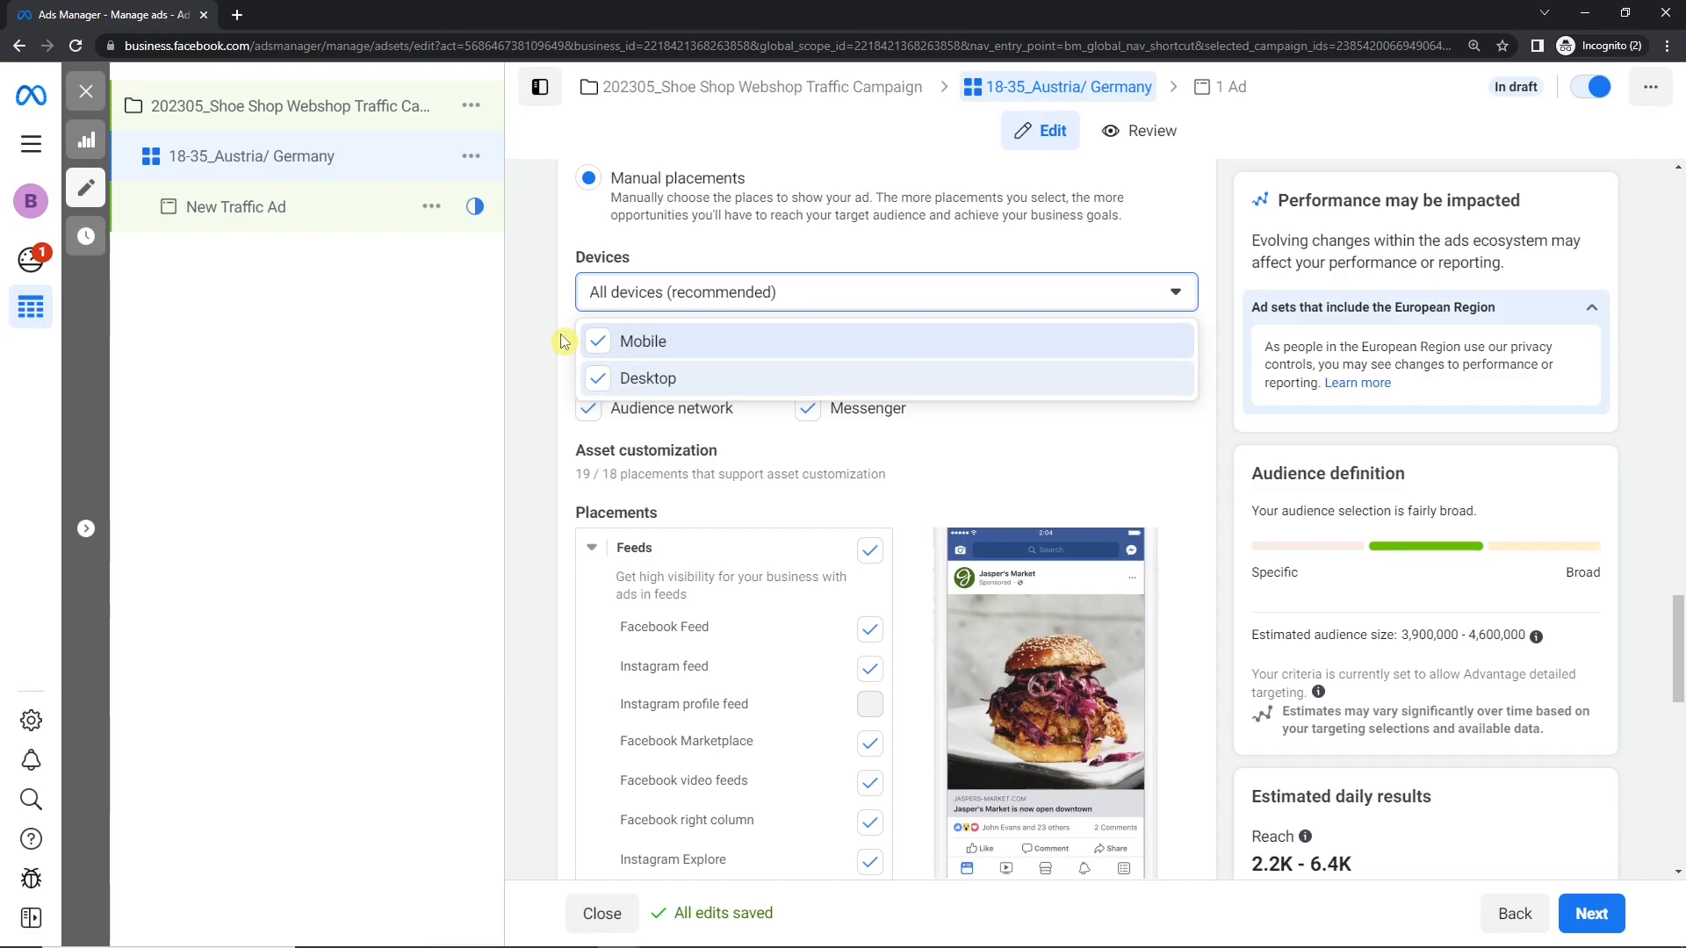
pyautogui.click(600, 378)
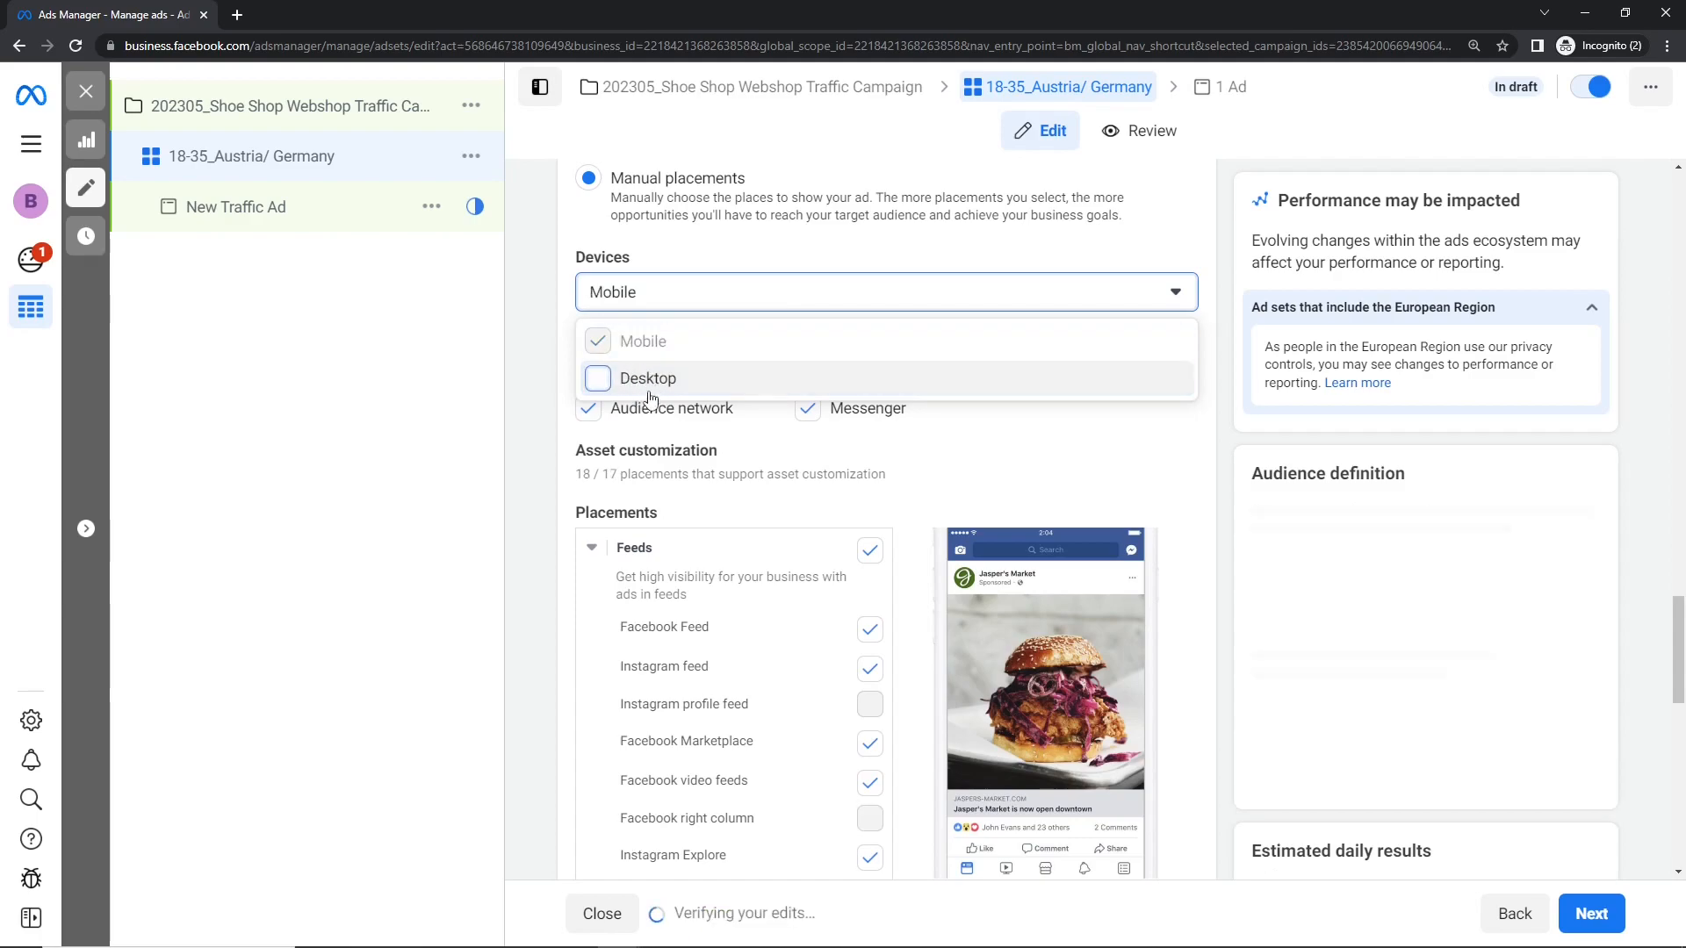
pyautogui.click(608, 385)
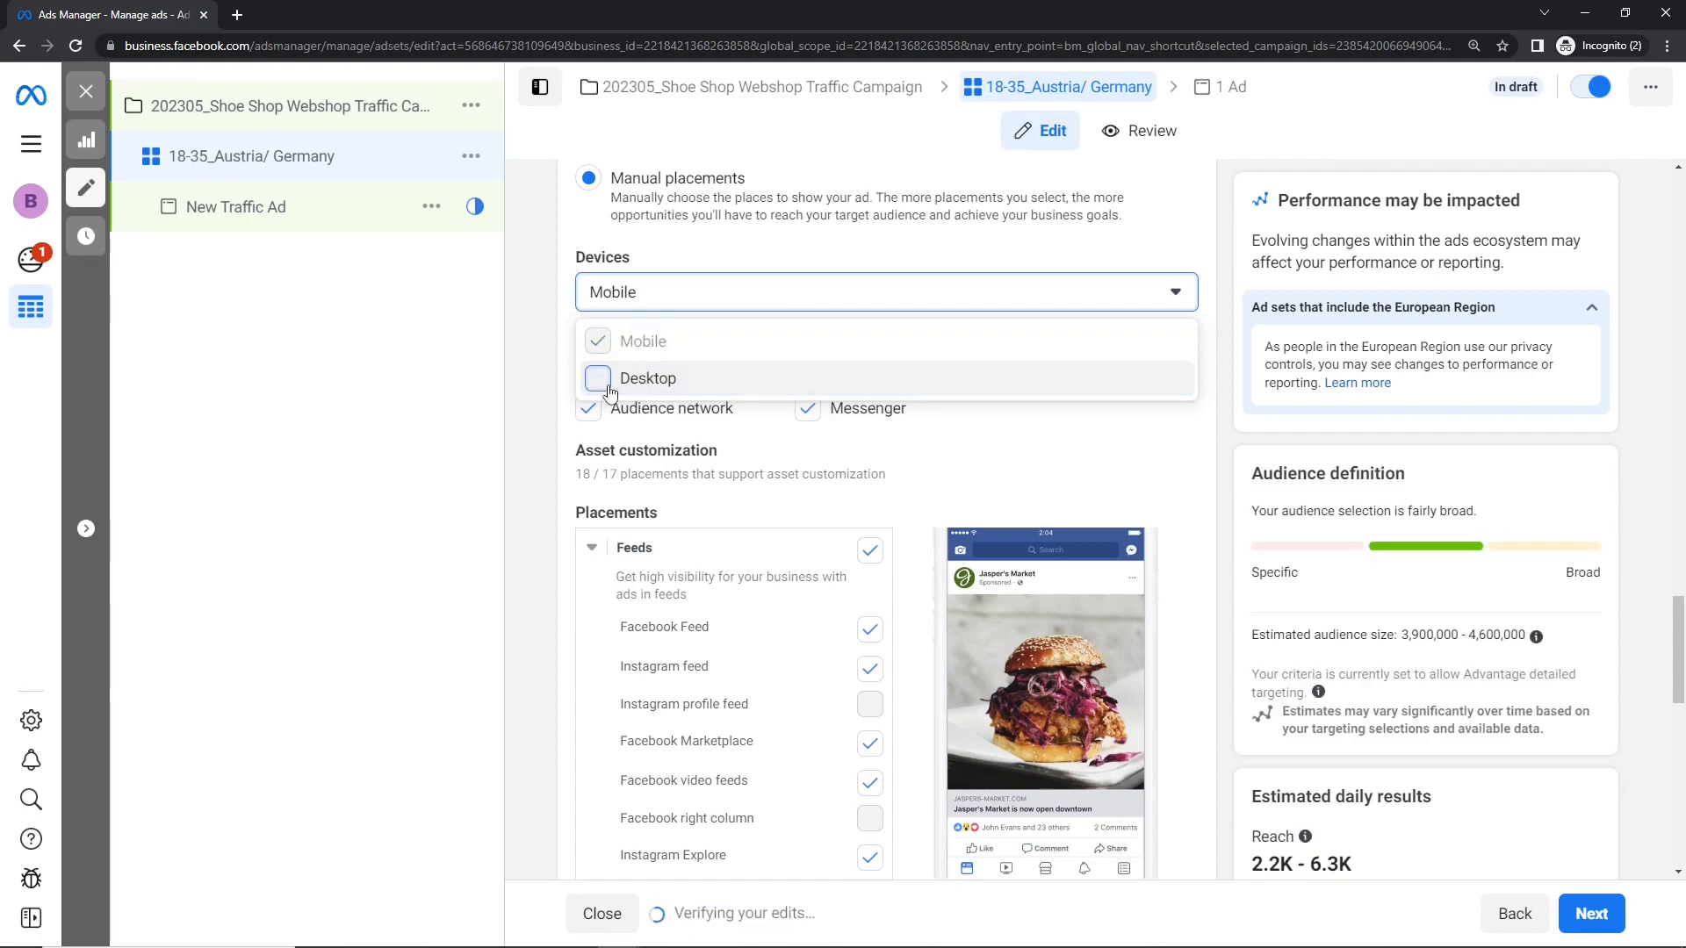
pyautogui.click(614, 345)
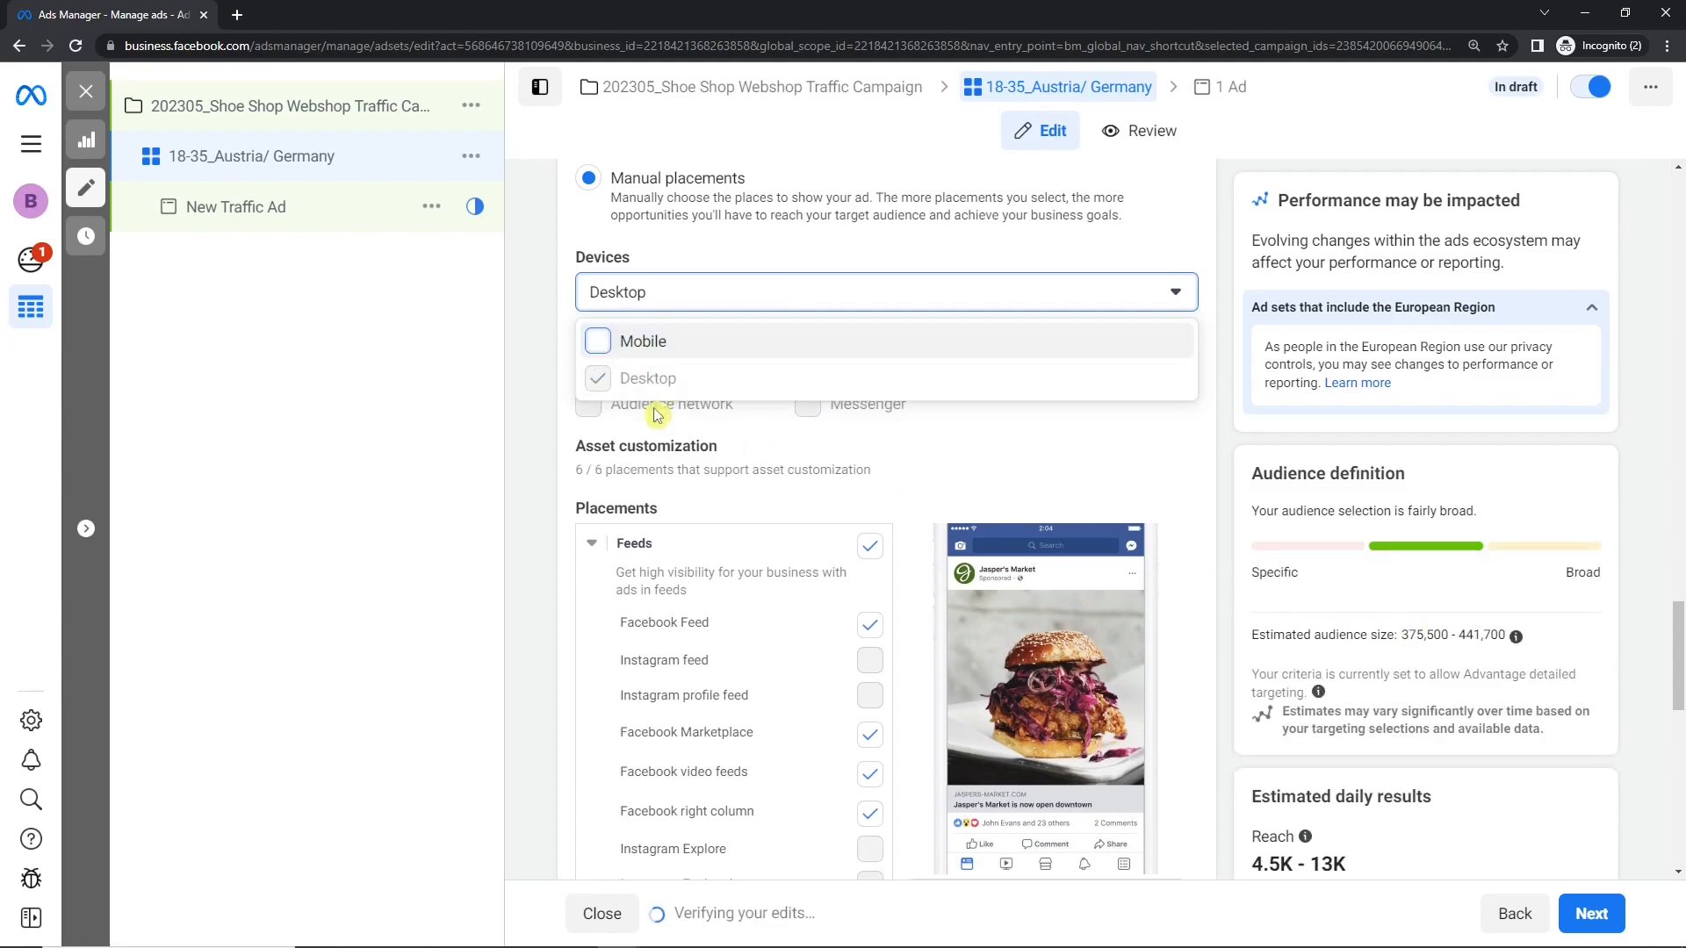
pyautogui.click(597, 343)
pyautogui.click(584, 369)
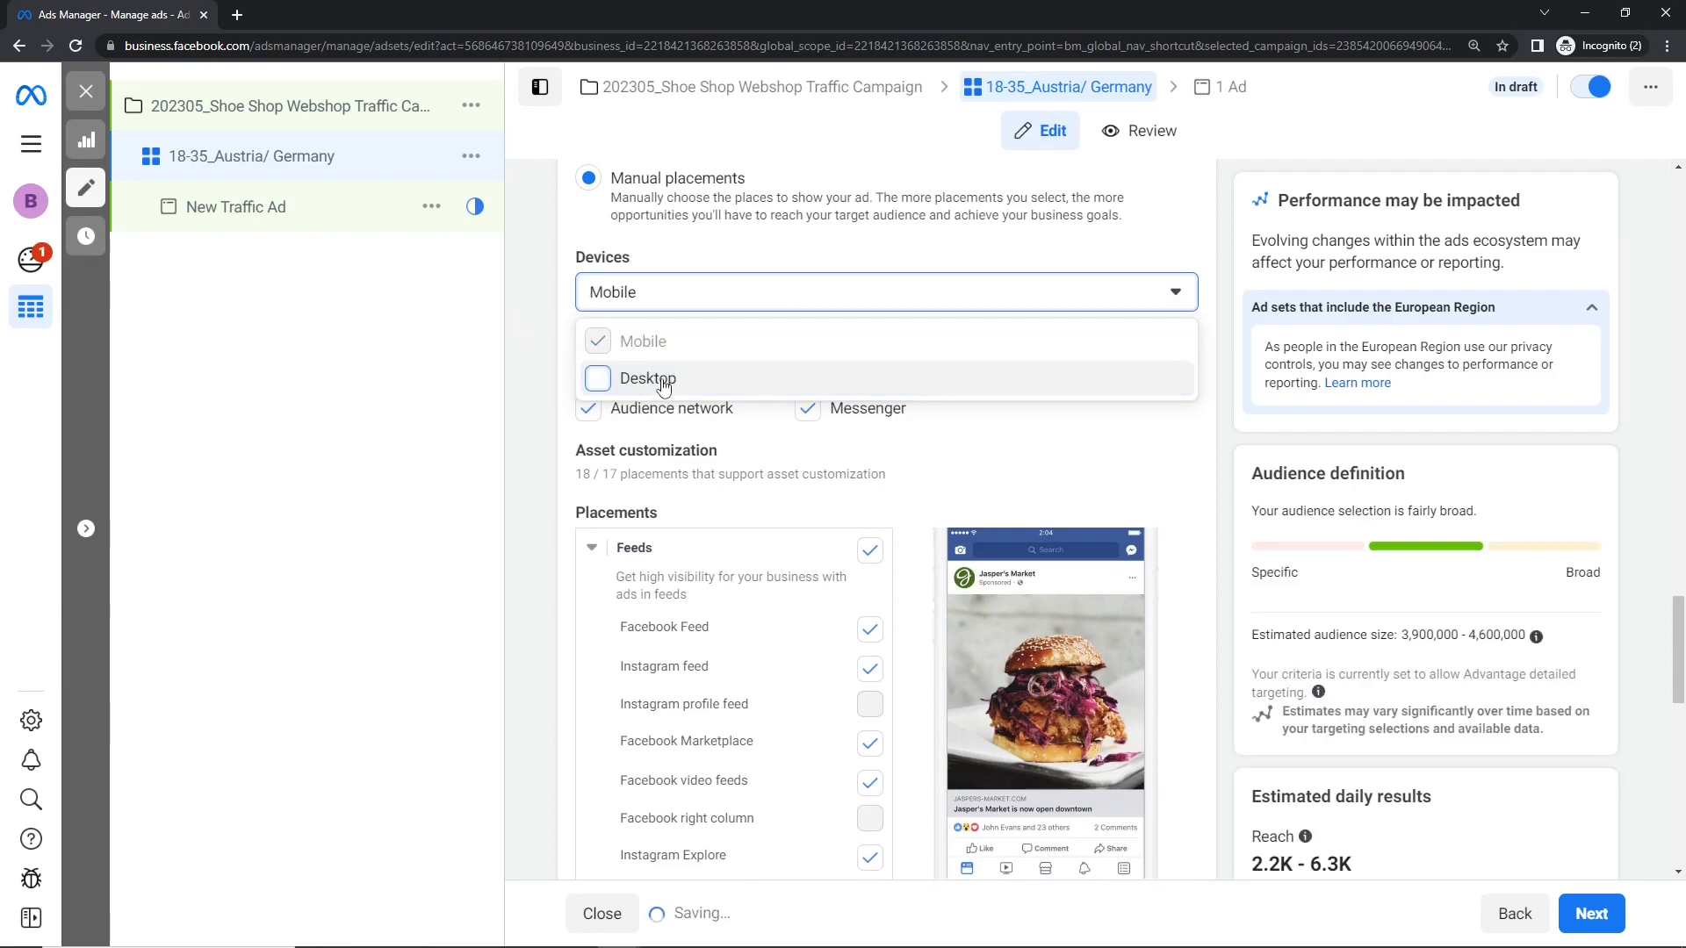
pyautogui.click(598, 379)
pyautogui.click(530, 384)
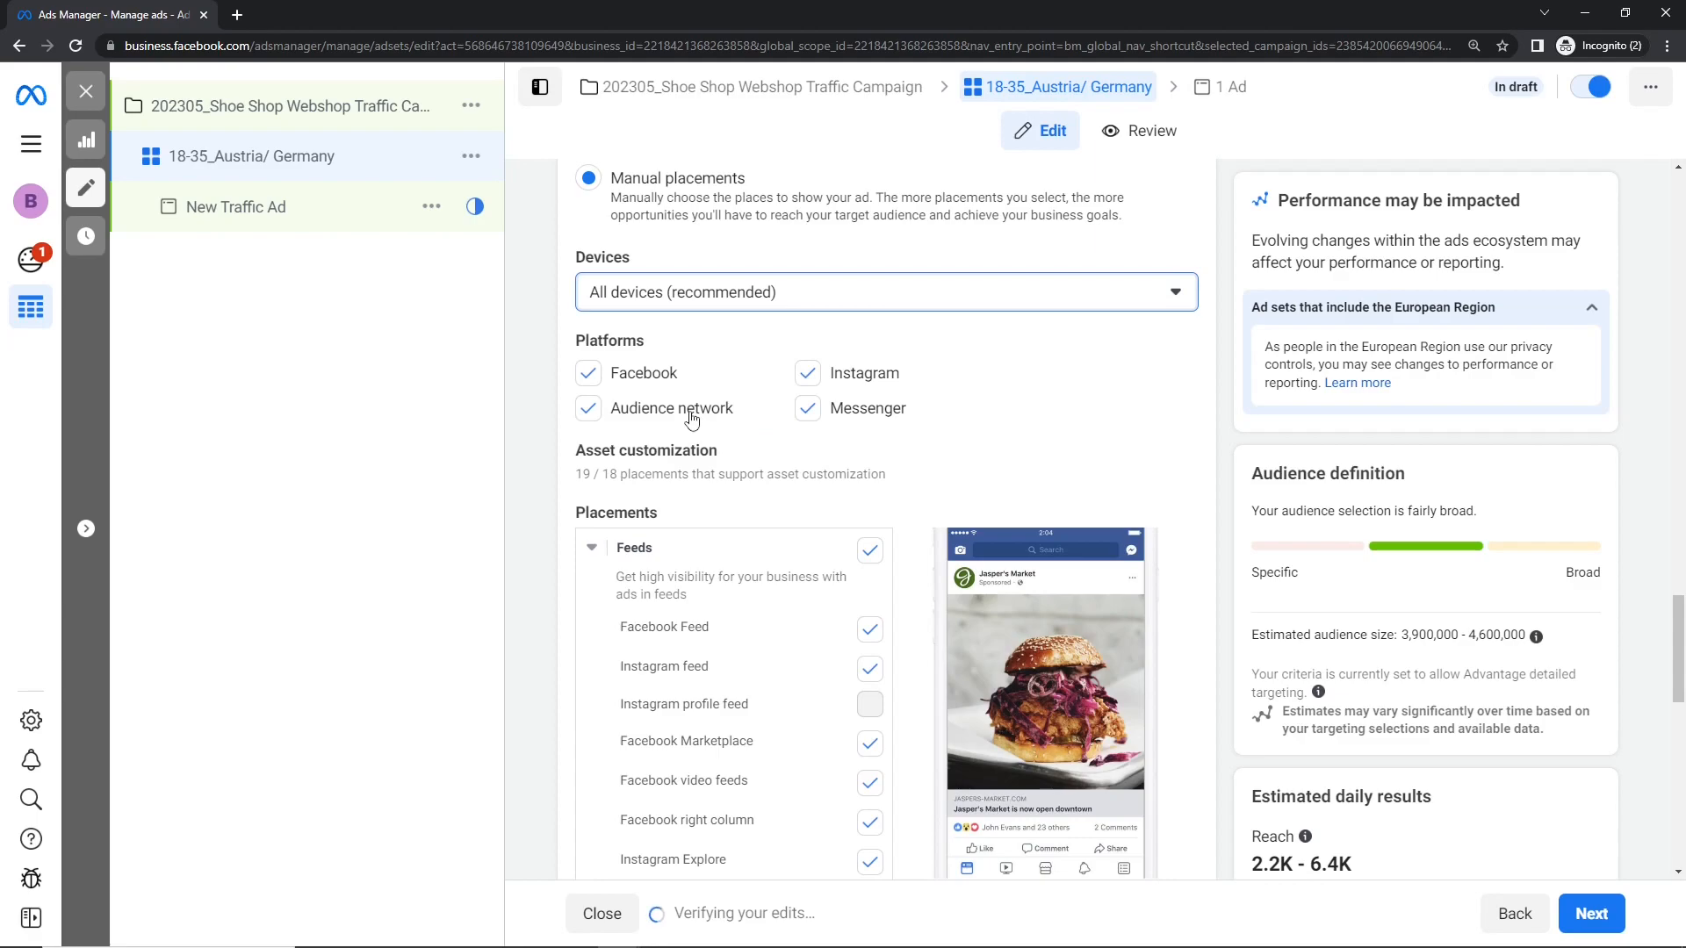
# Exclude Audience network and Messenger from the ad set's platforms.
pyautogui.click(587, 414)
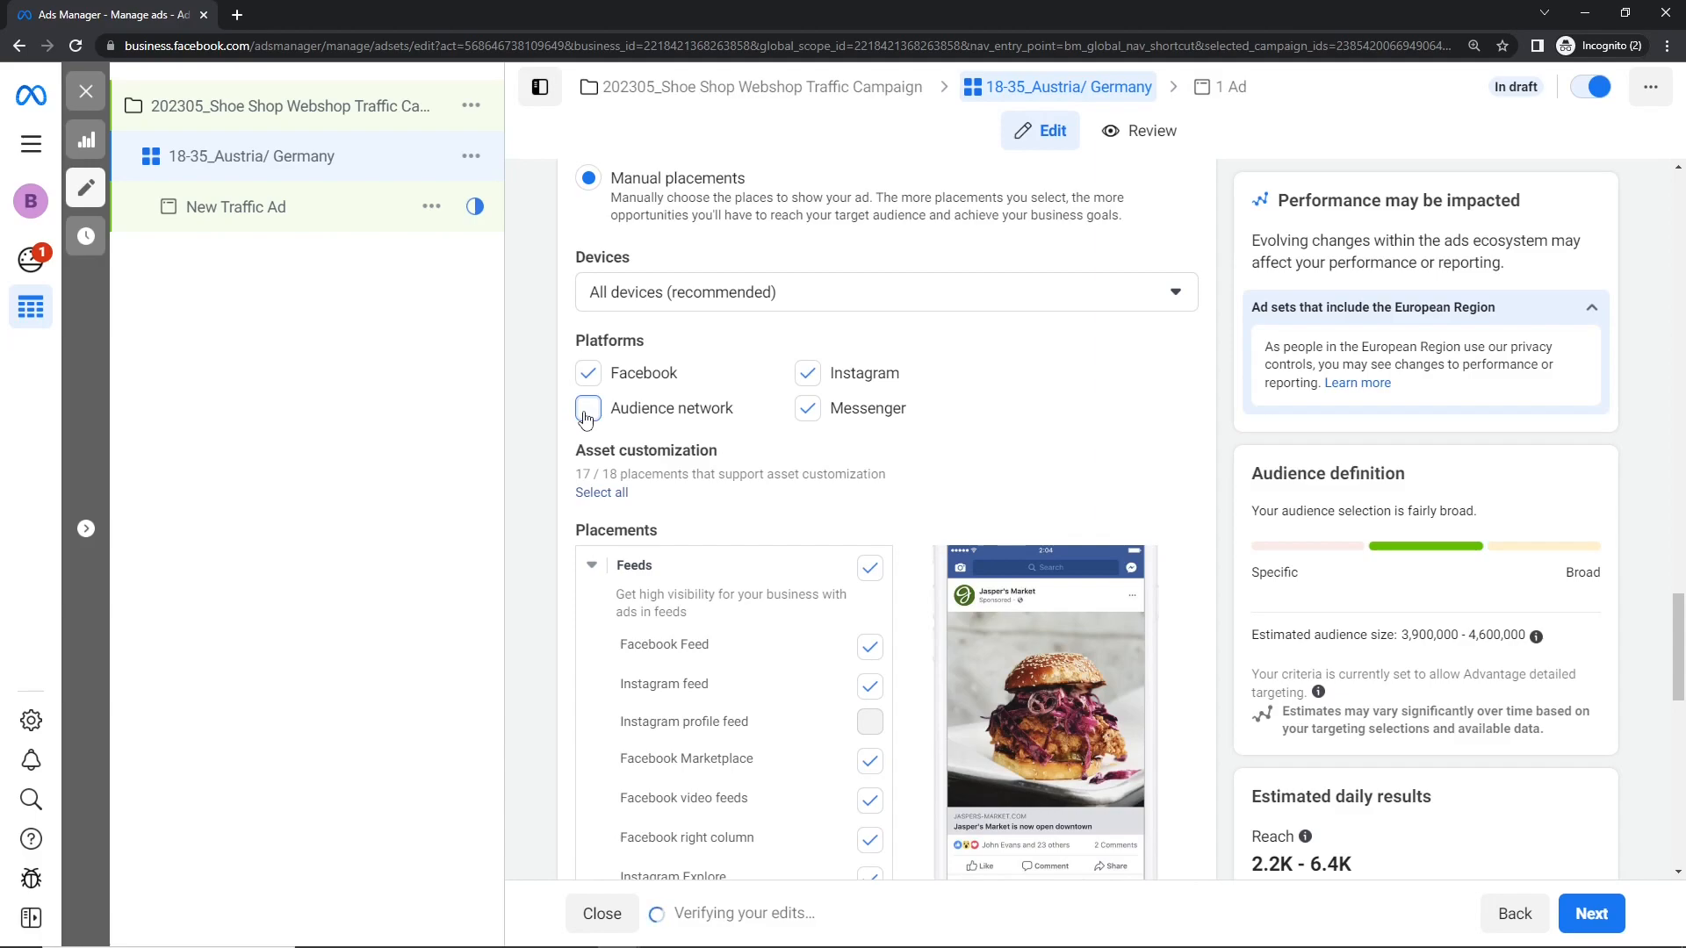
pyautogui.click(807, 409)
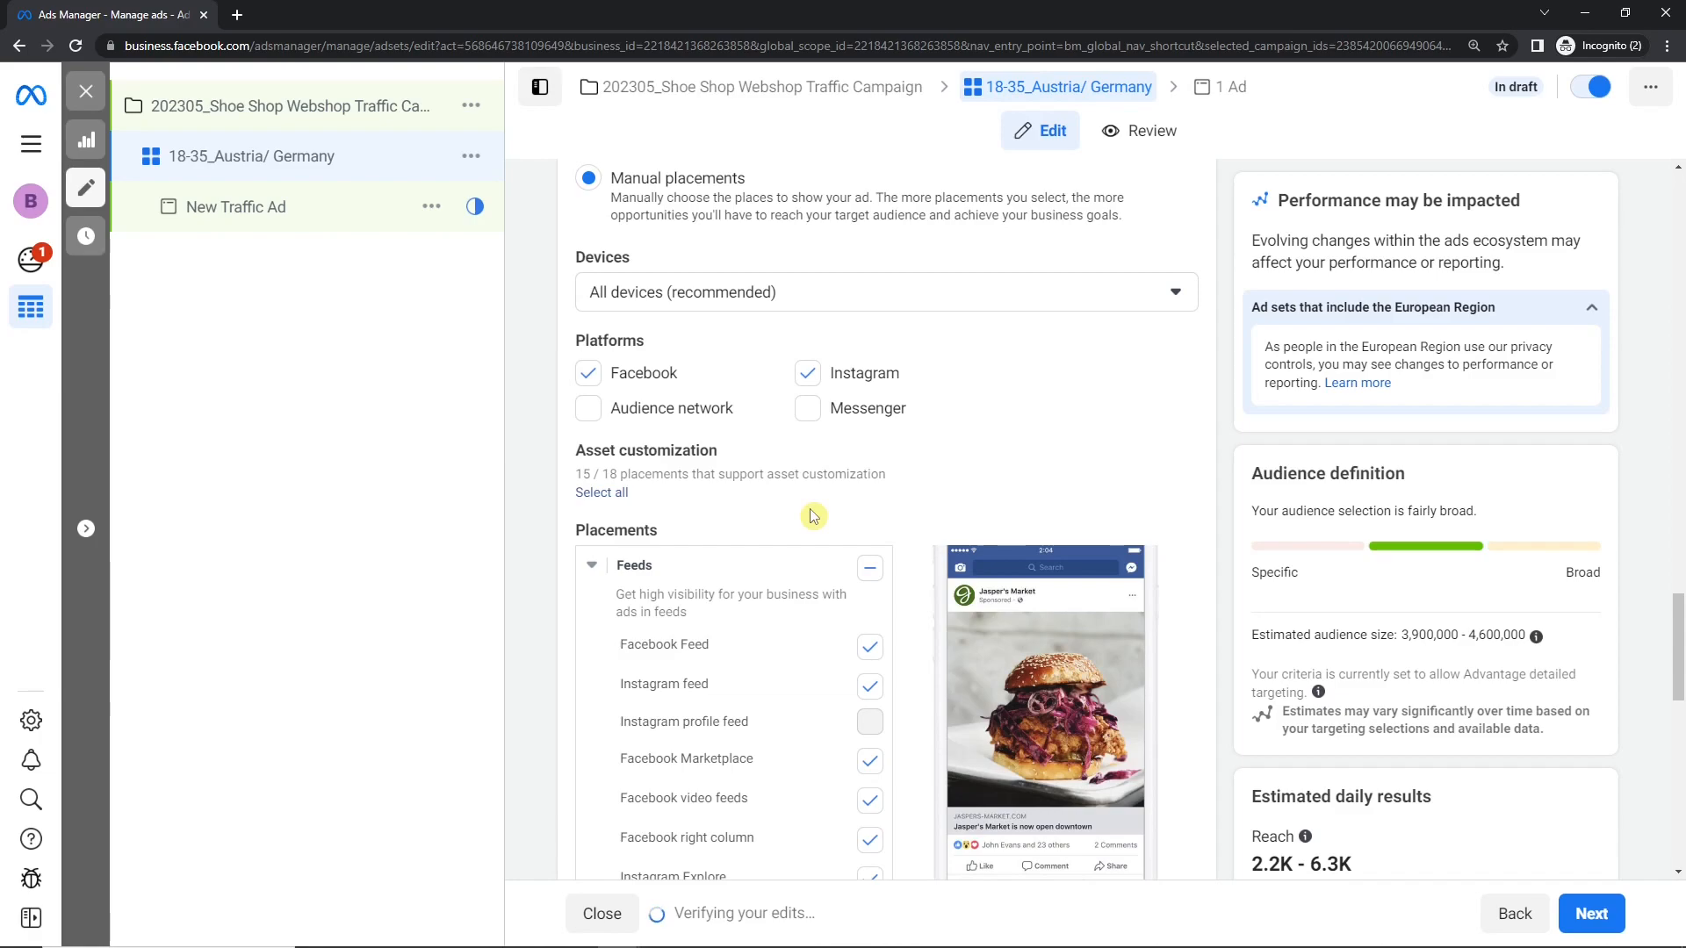
# Look through the placement list, try enabling both Audience Network placements under Apps and sites, and turn them off again.
pyautogui.moveTo(1678, 639); pyautogui.dragTo(1679, 687)
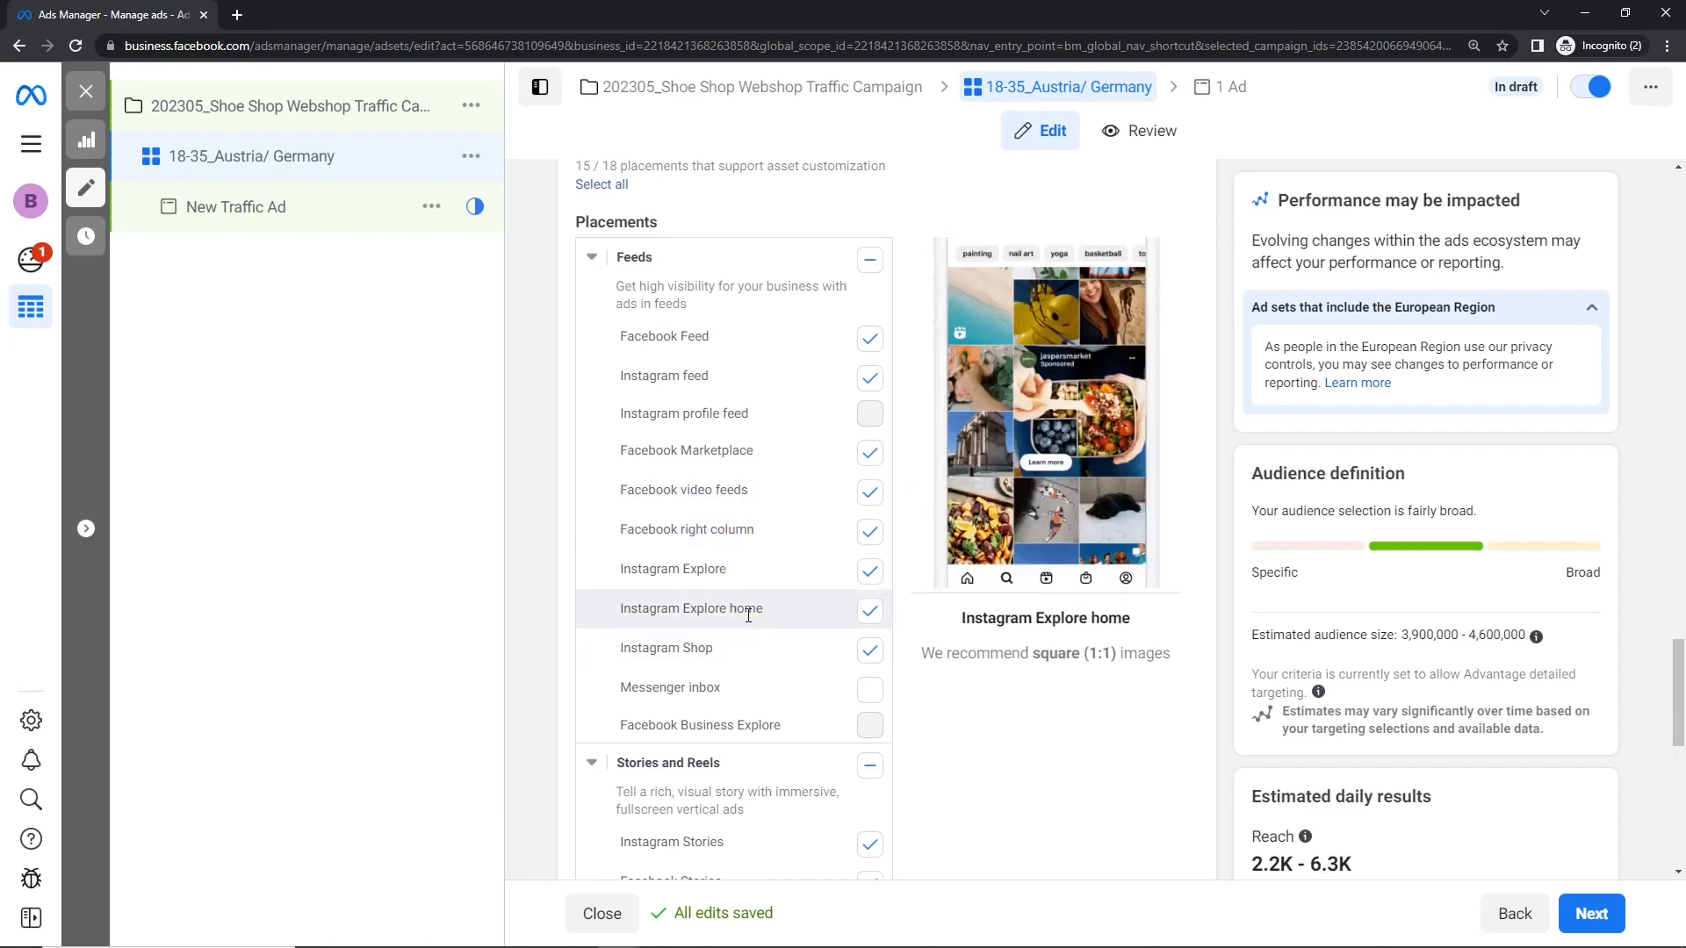
pyautogui.scroll(-5, 753, 694)
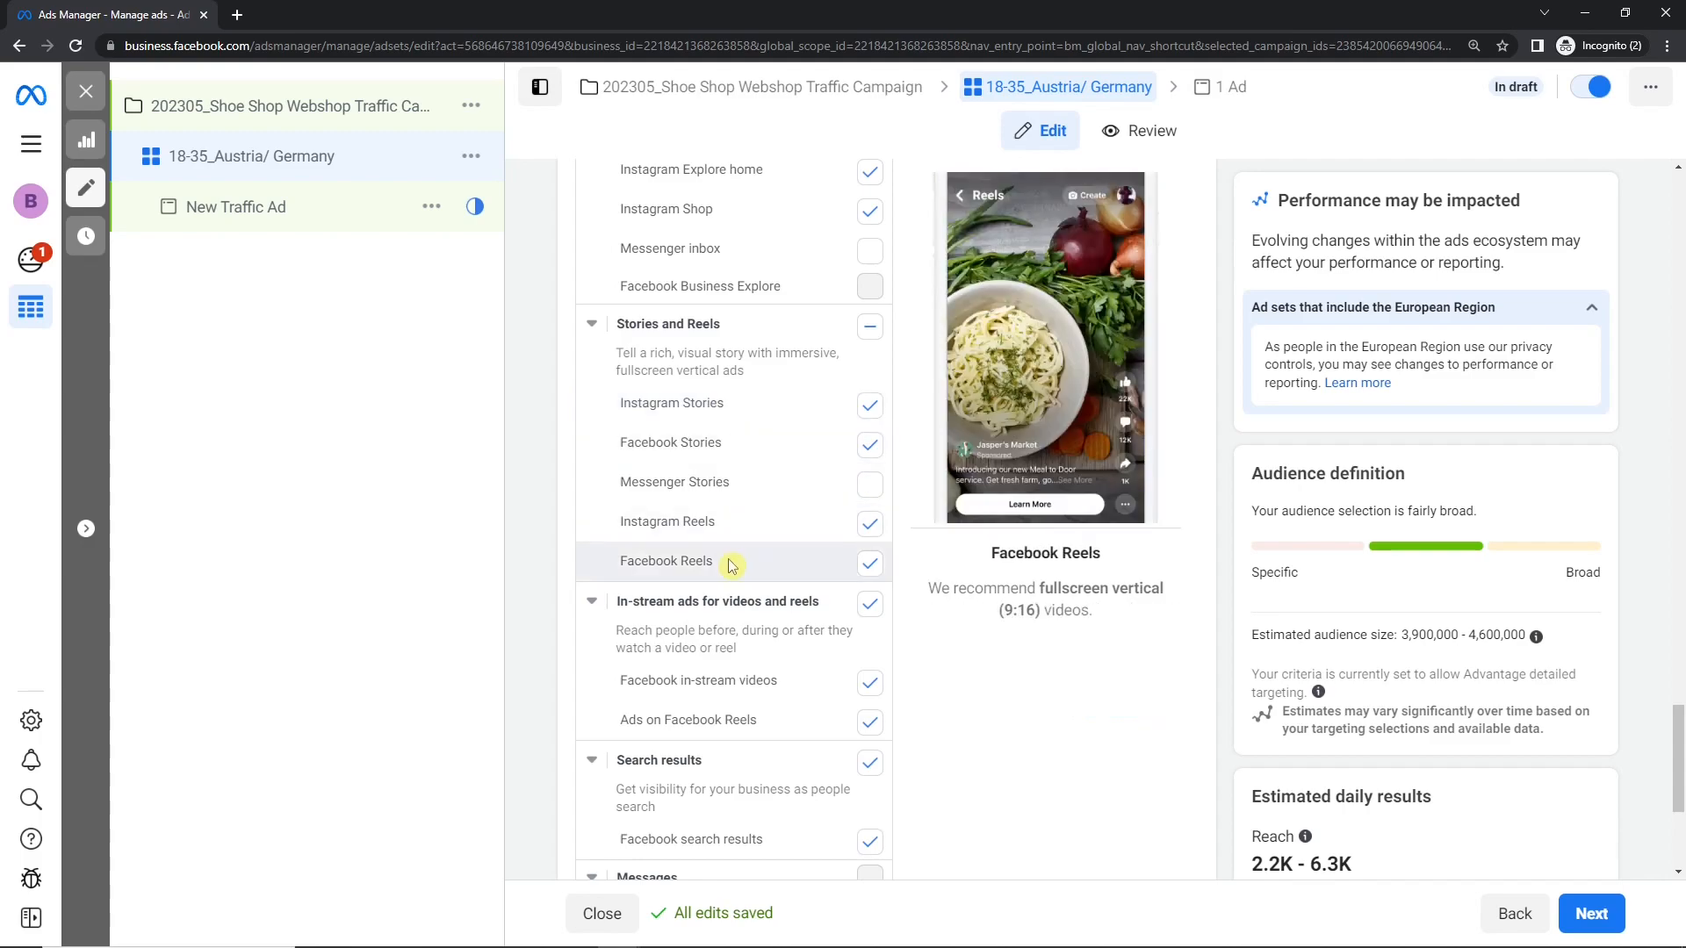
pyautogui.scroll(-1, 773, 606)
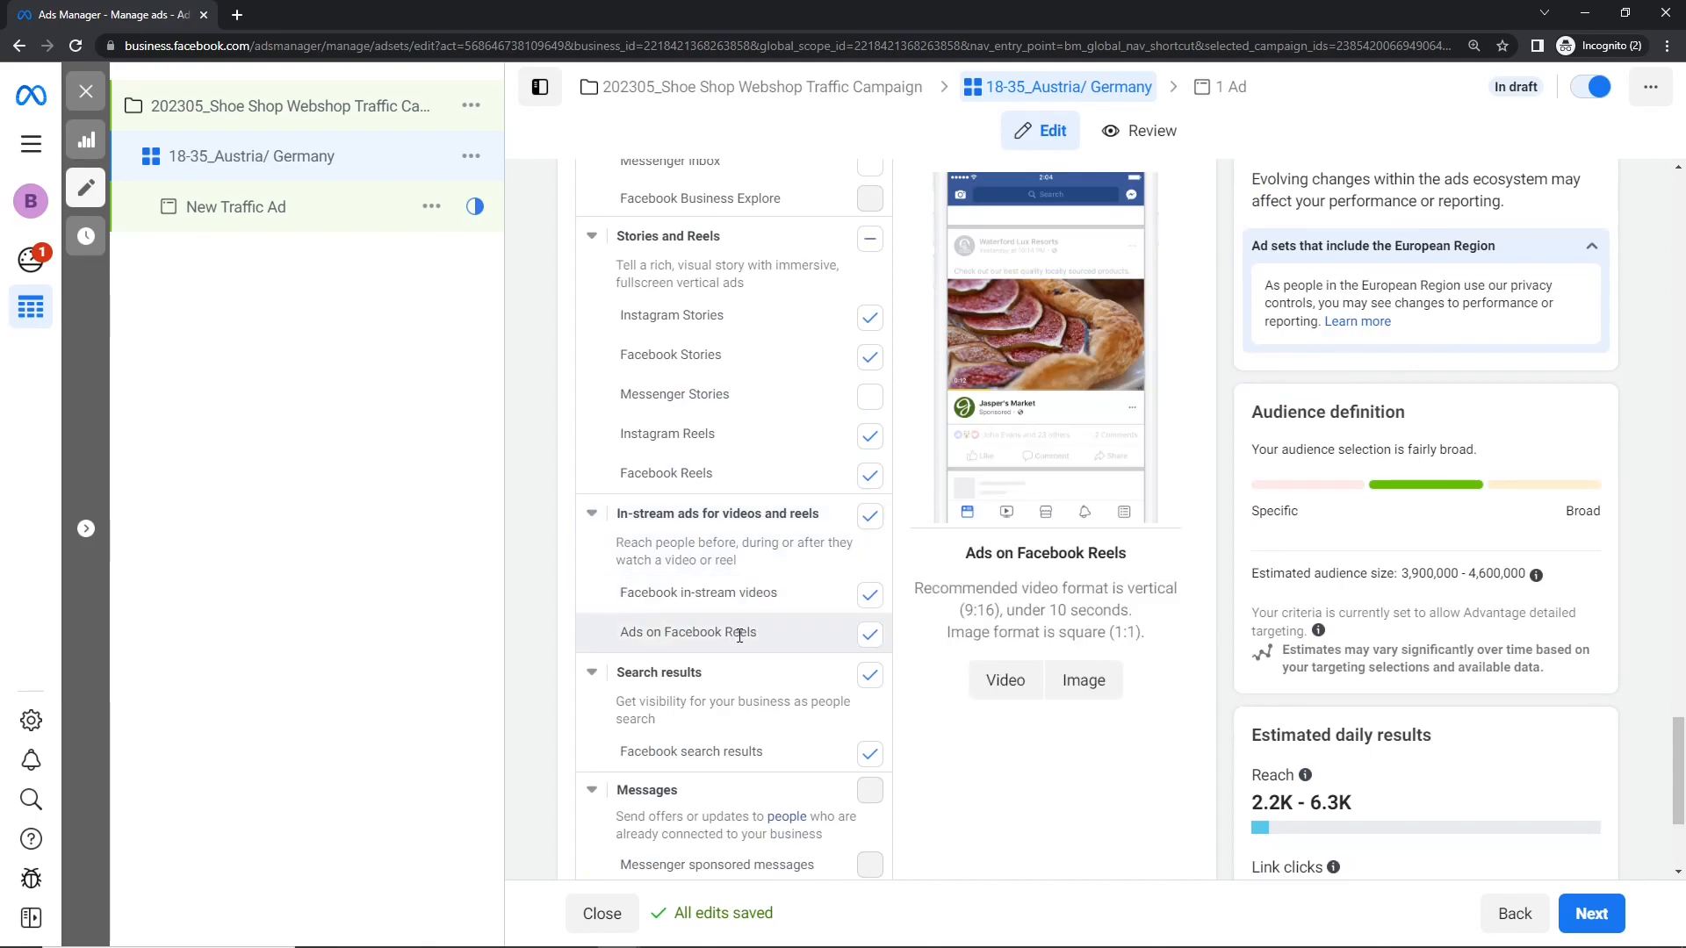
pyautogui.scroll(-2, 743, 587)
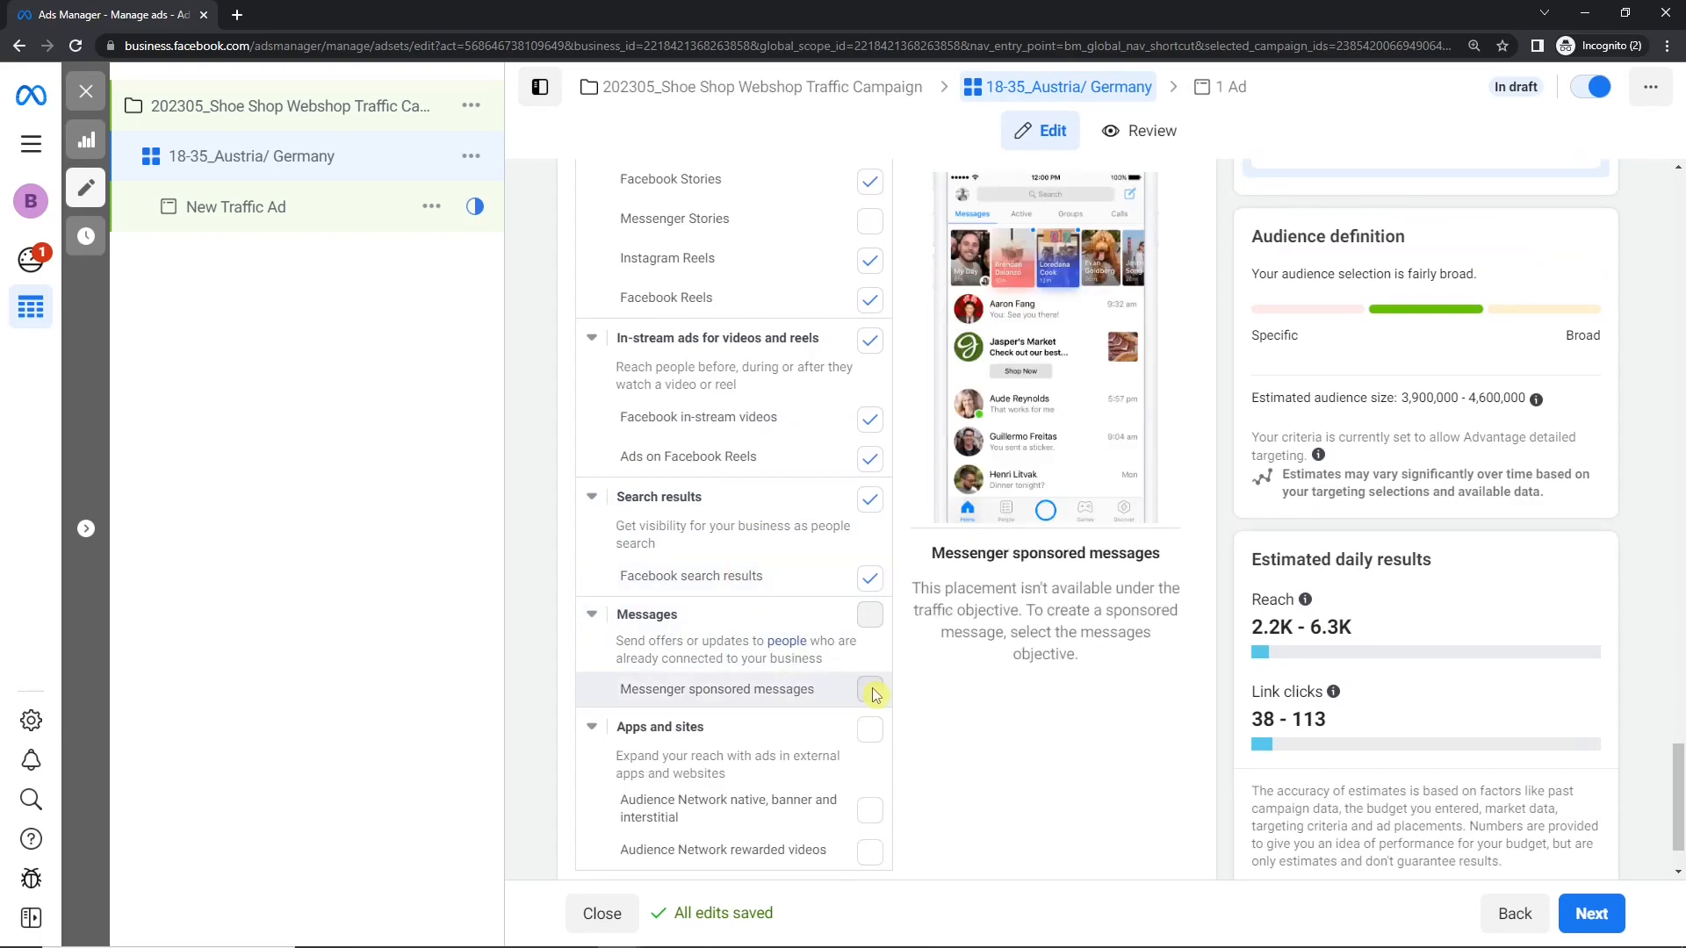
pyautogui.scroll(-1, 1679, 812)
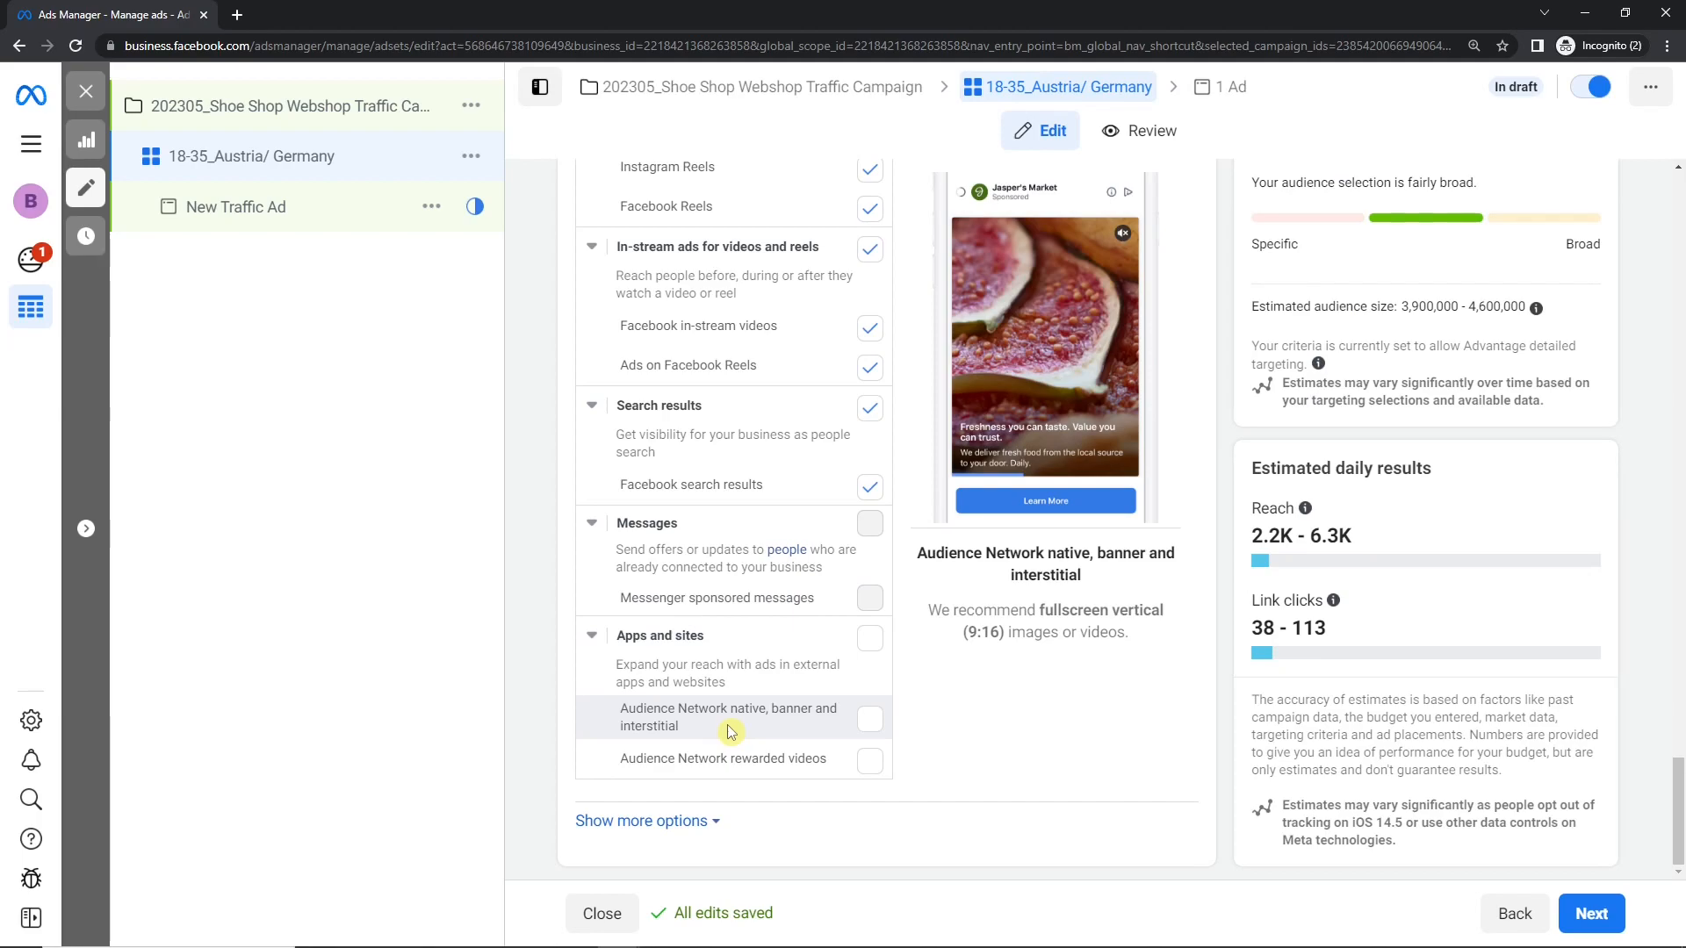
pyautogui.click(870, 719)
pyautogui.click(871, 760)
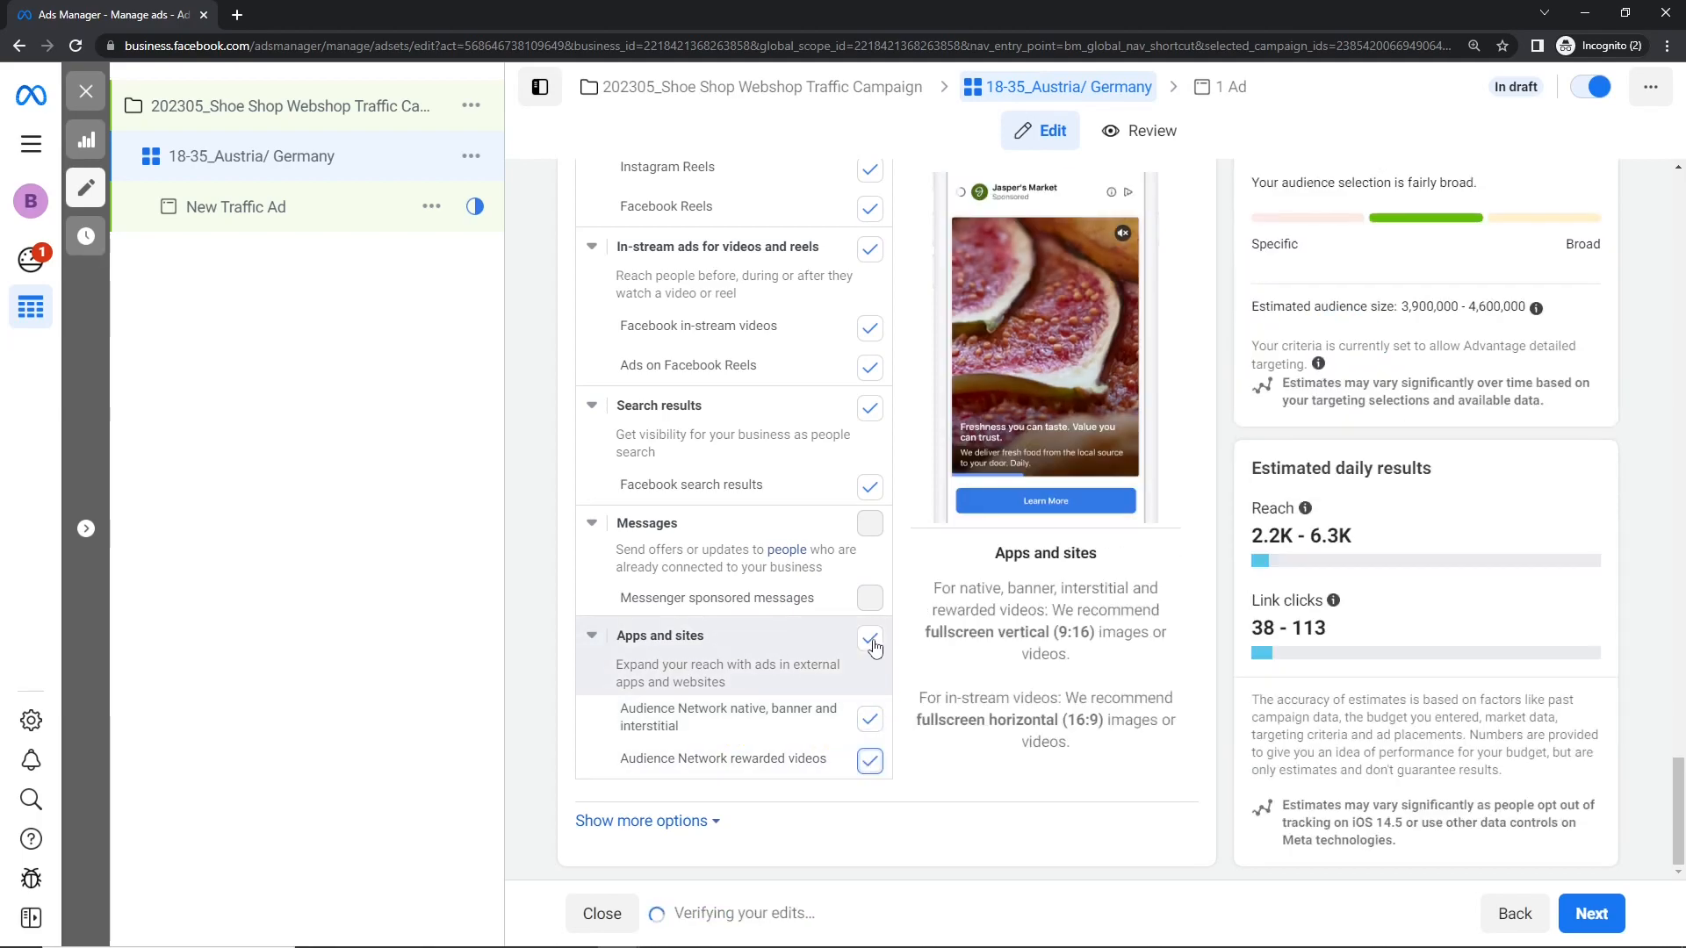
pyautogui.click(869, 760)
pyautogui.click(869, 721)
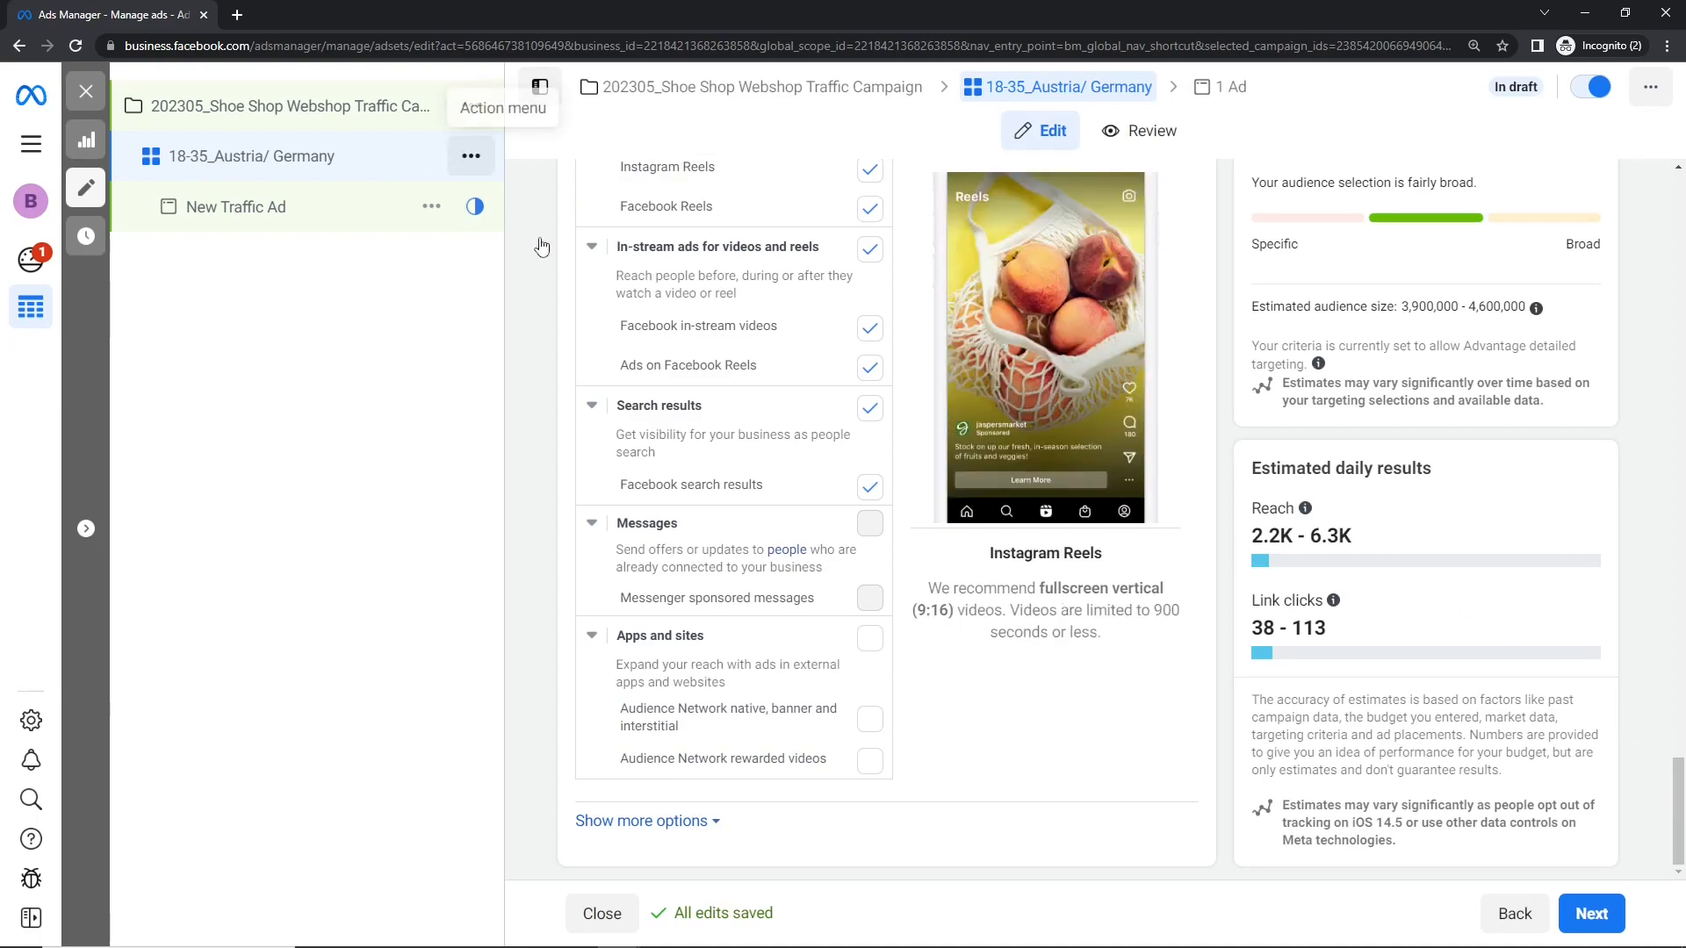
# Check the estimated daily reach and link clicks, and the estimated audience size for the ad set.
pyautogui.moveTo(1251, 468); pyautogui.dragTo(1437, 468)
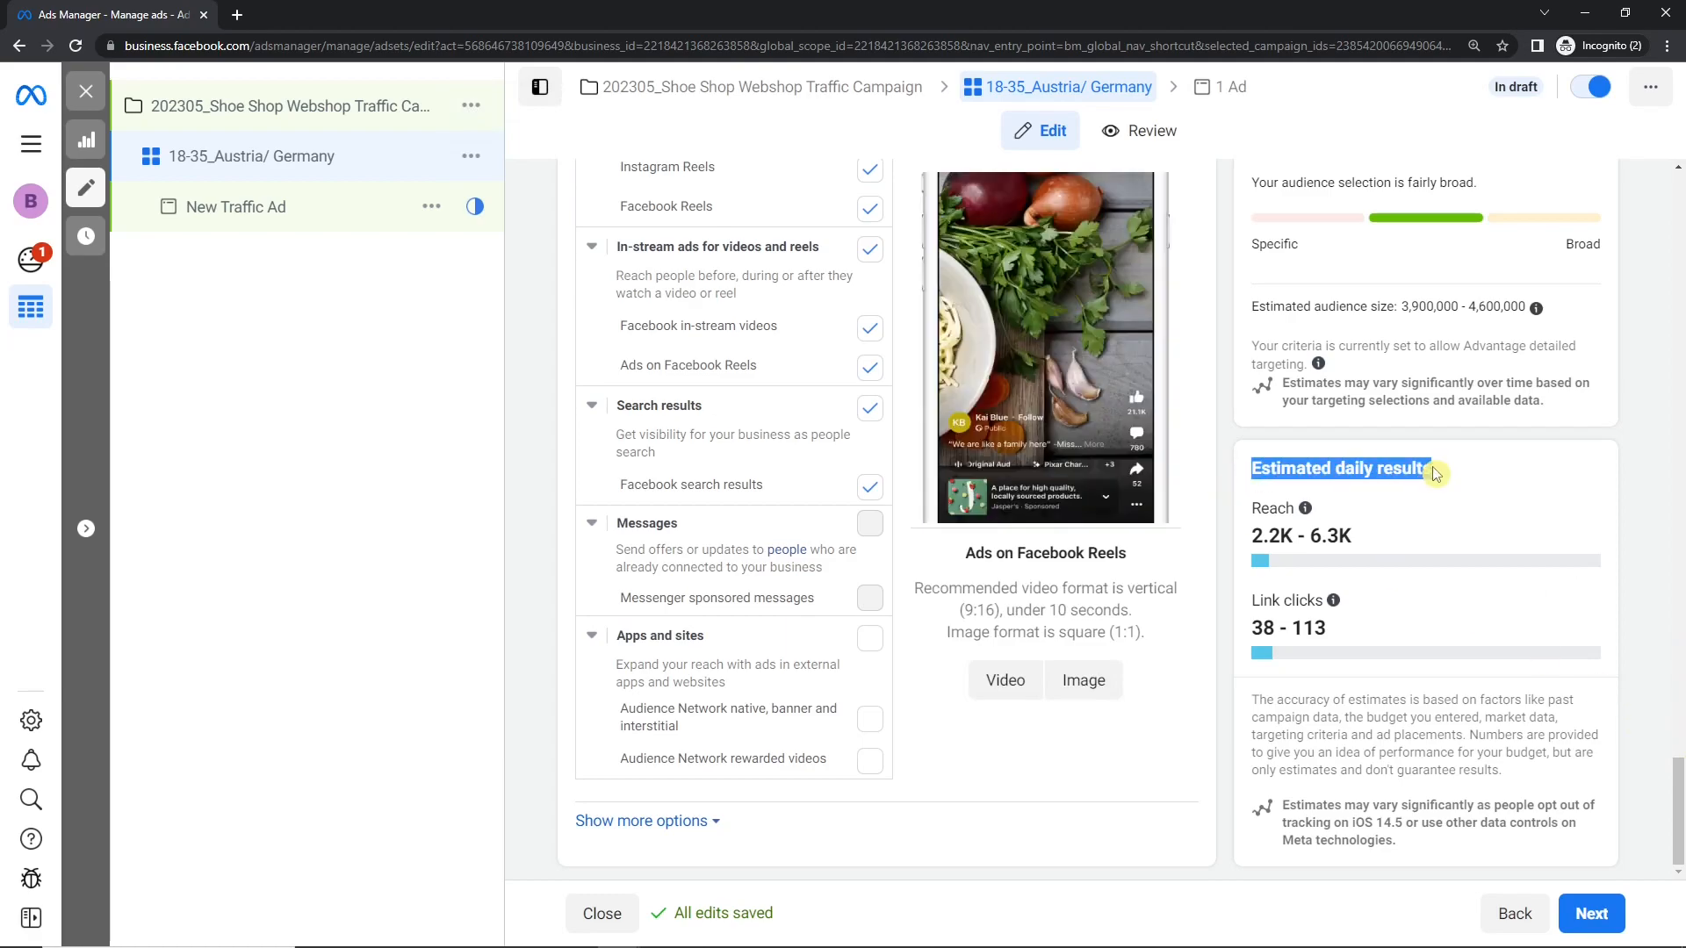
pyautogui.moveTo(1252, 536); pyautogui.dragTo(1328, 536)
pyautogui.click(1262, 622)
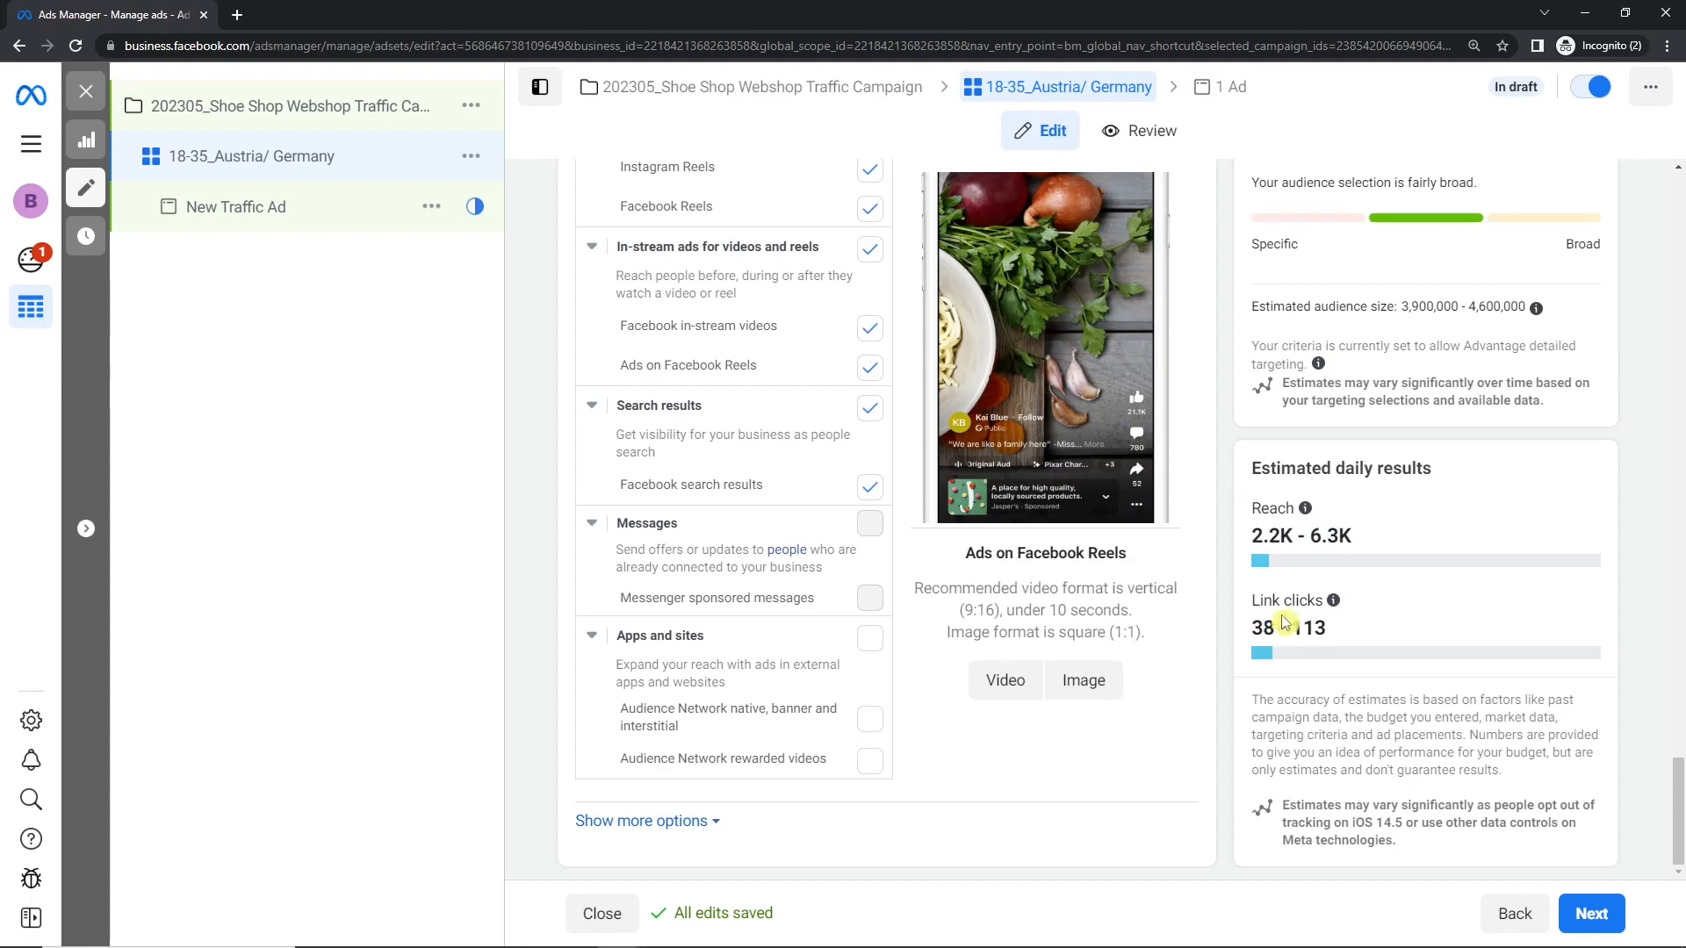
pyautogui.scroll(3, 1416, 655)
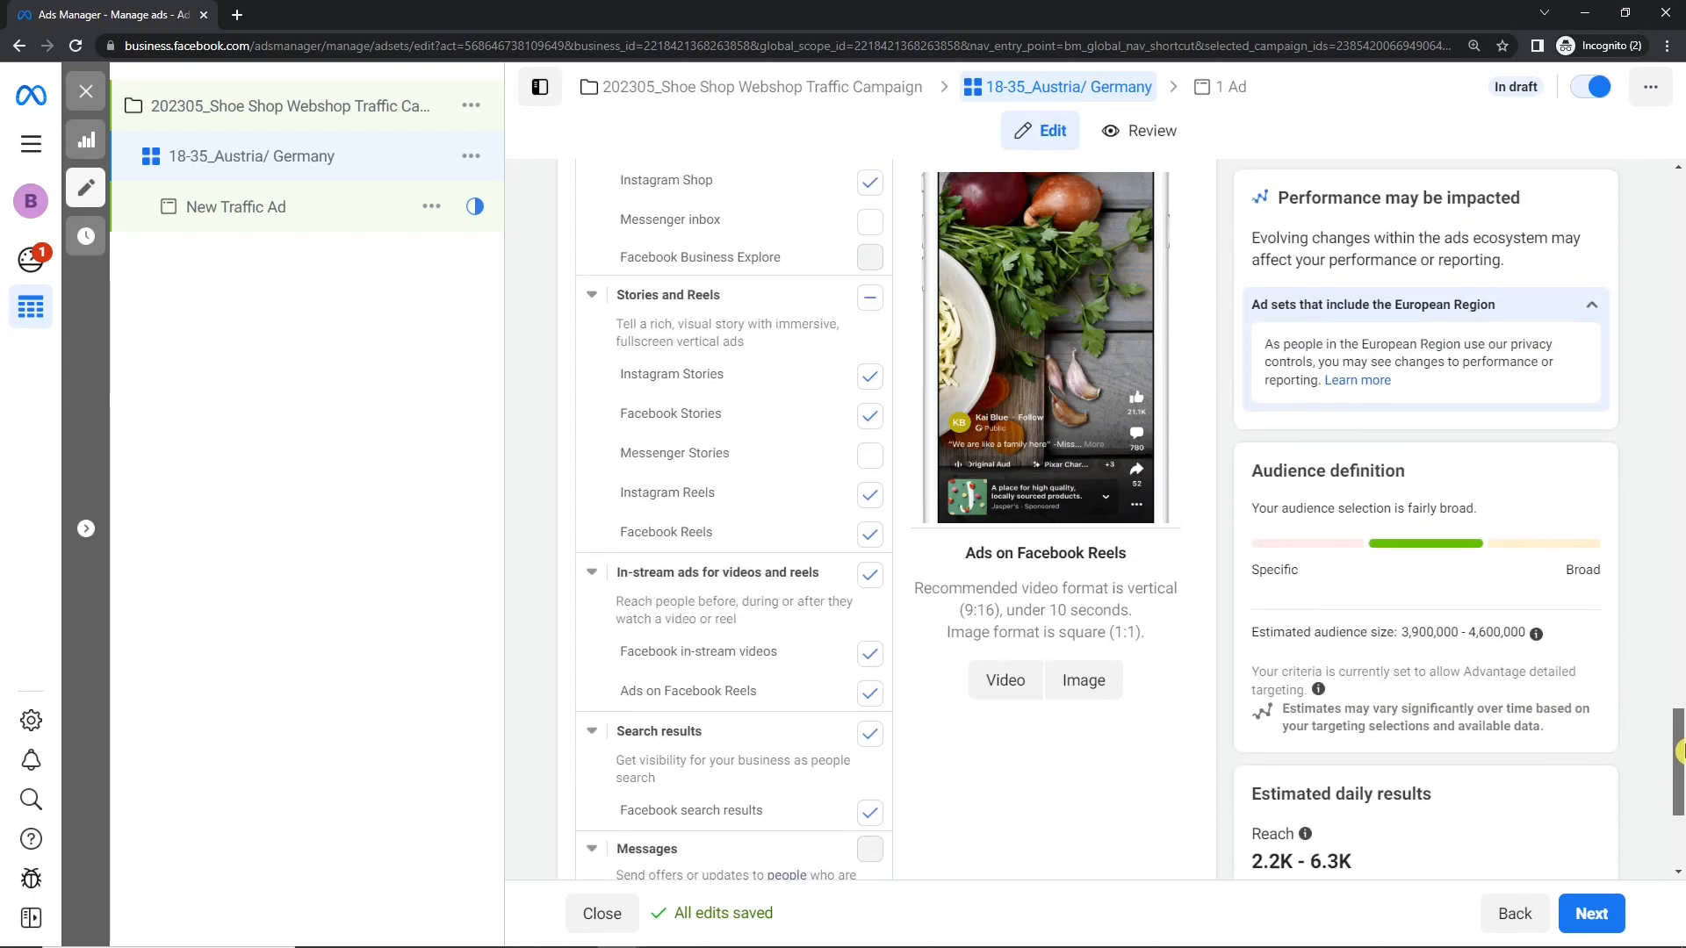
pyautogui.moveTo(1403, 631); pyautogui.dragTo(1512, 634)
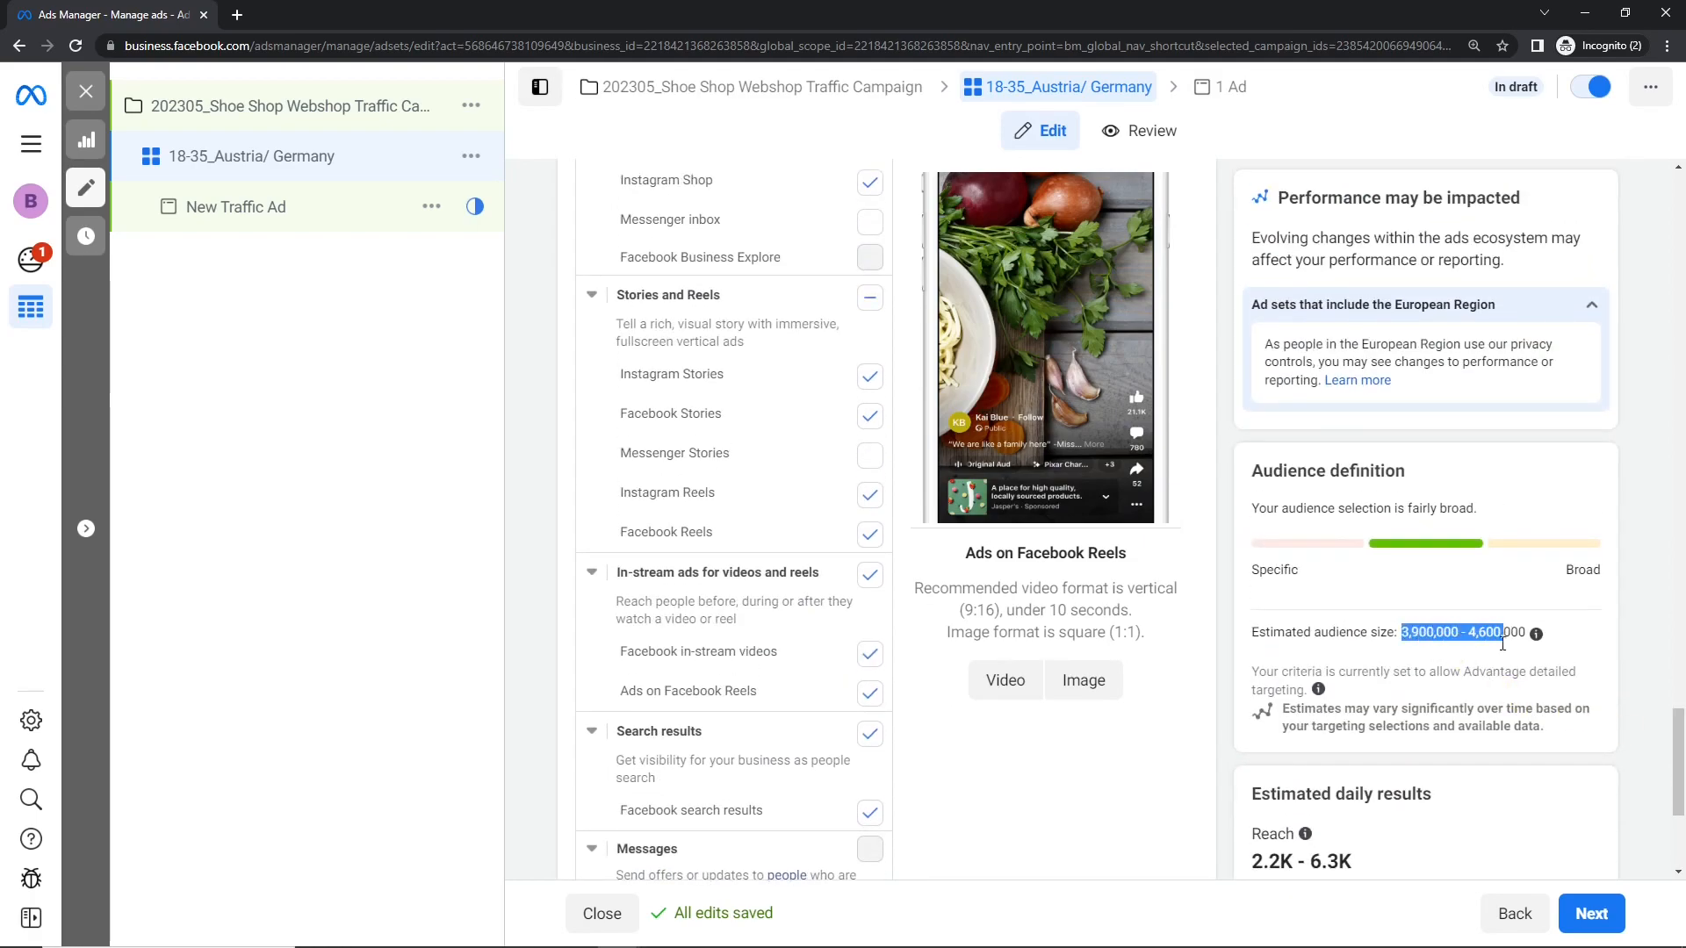
pyautogui.click(1498, 667)
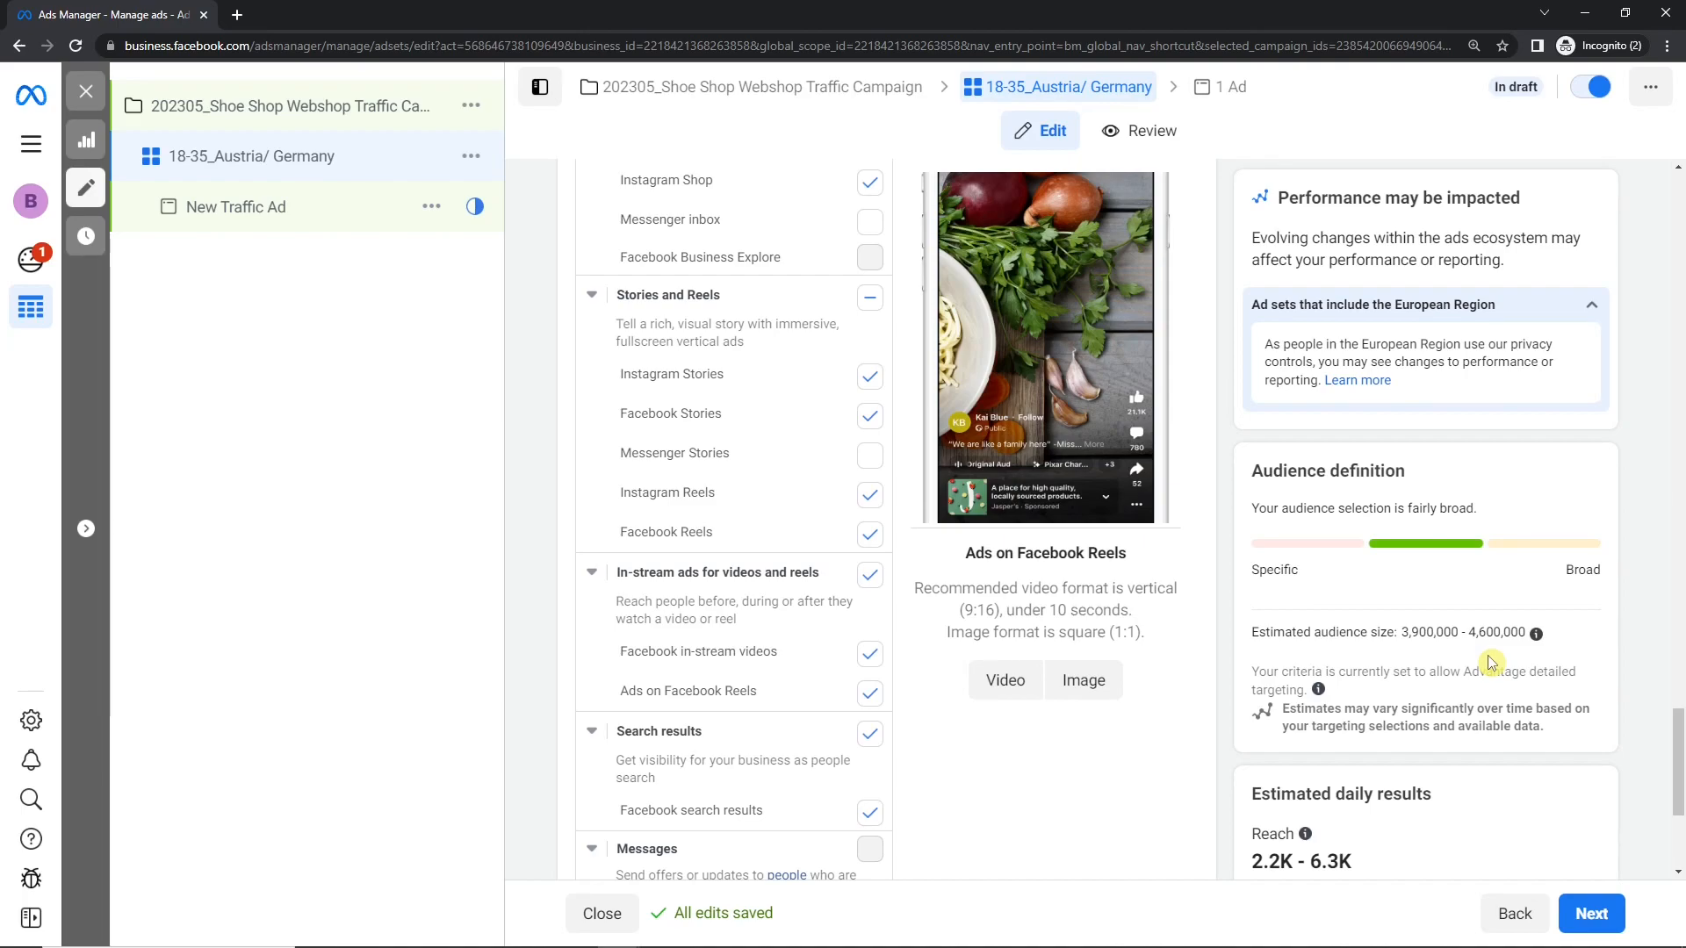
# Continue from the ad set to the New Traffic Ad settings and look over its setup page.
pyautogui.scroll(-3, 1528, 773)
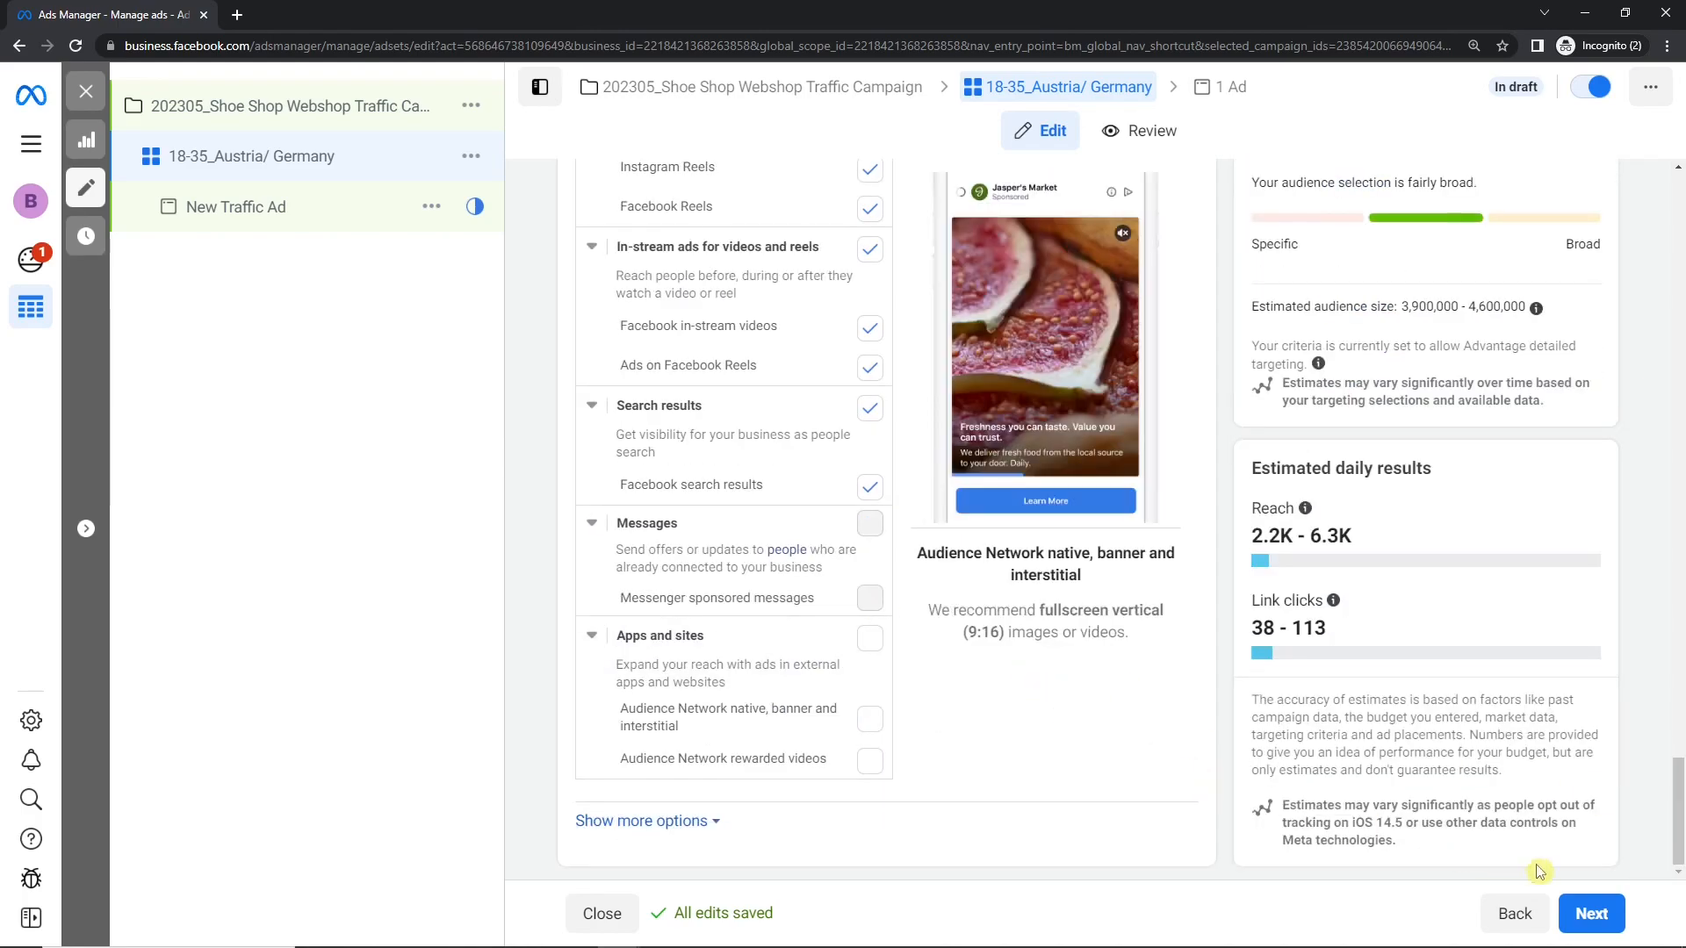
pyautogui.click(1594, 914)
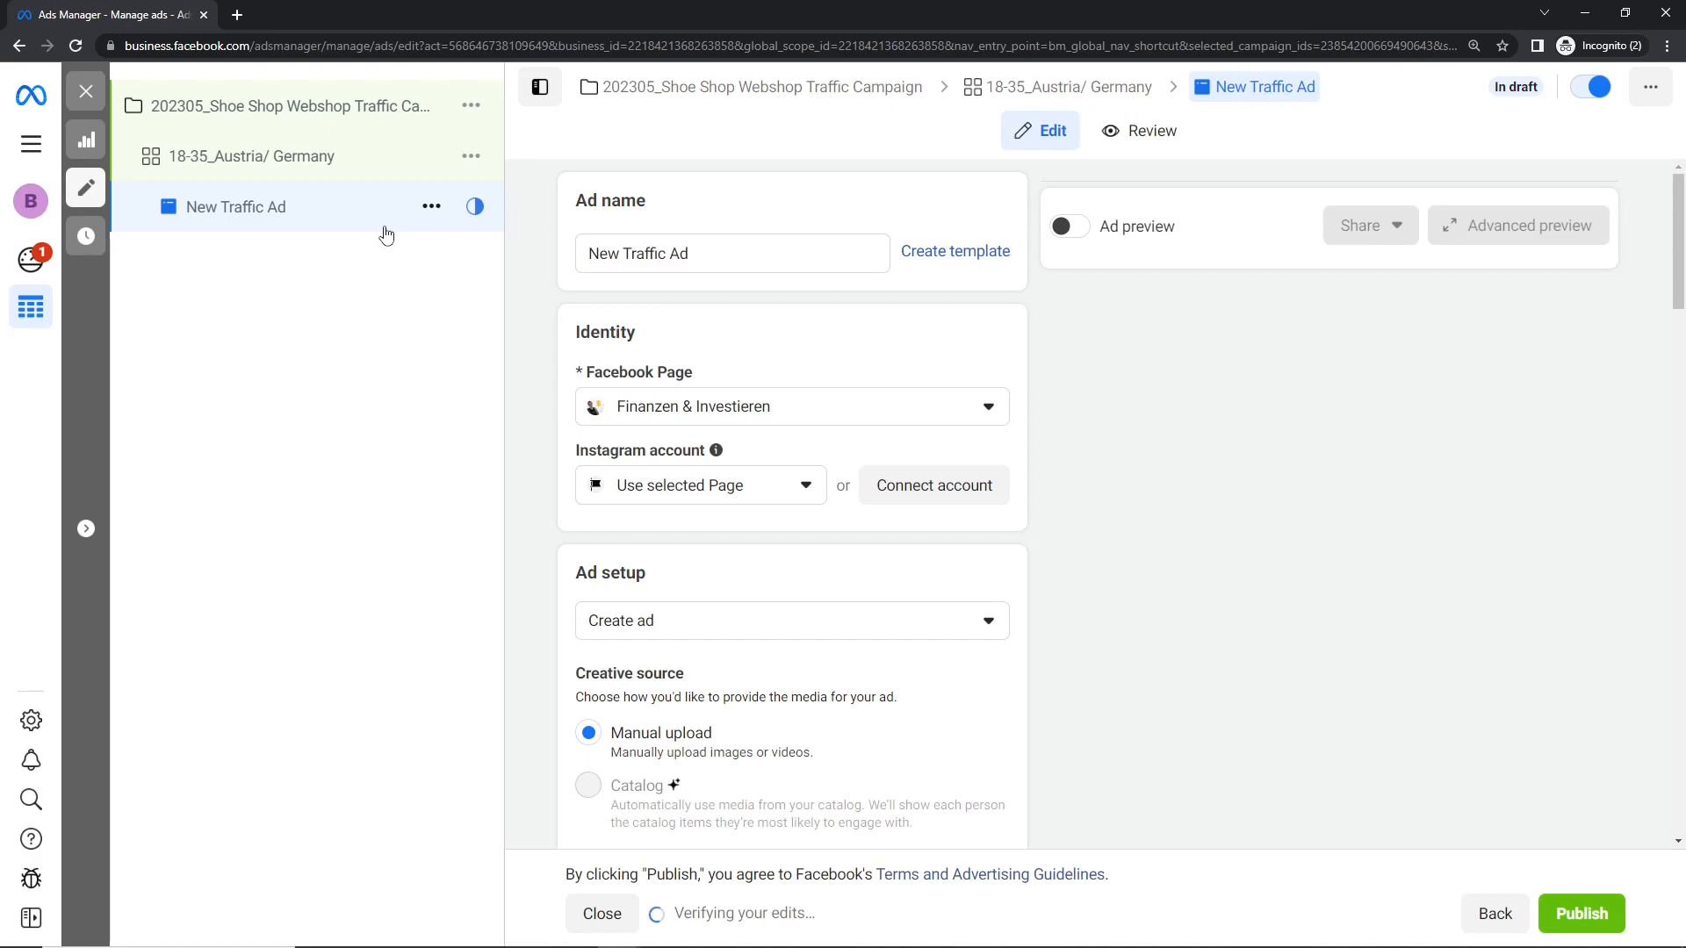
pyautogui.scroll(-3, 1679, 334)
pyautogui.moveTo(1679, 334); pyautogui.dragTo(1678, 286)
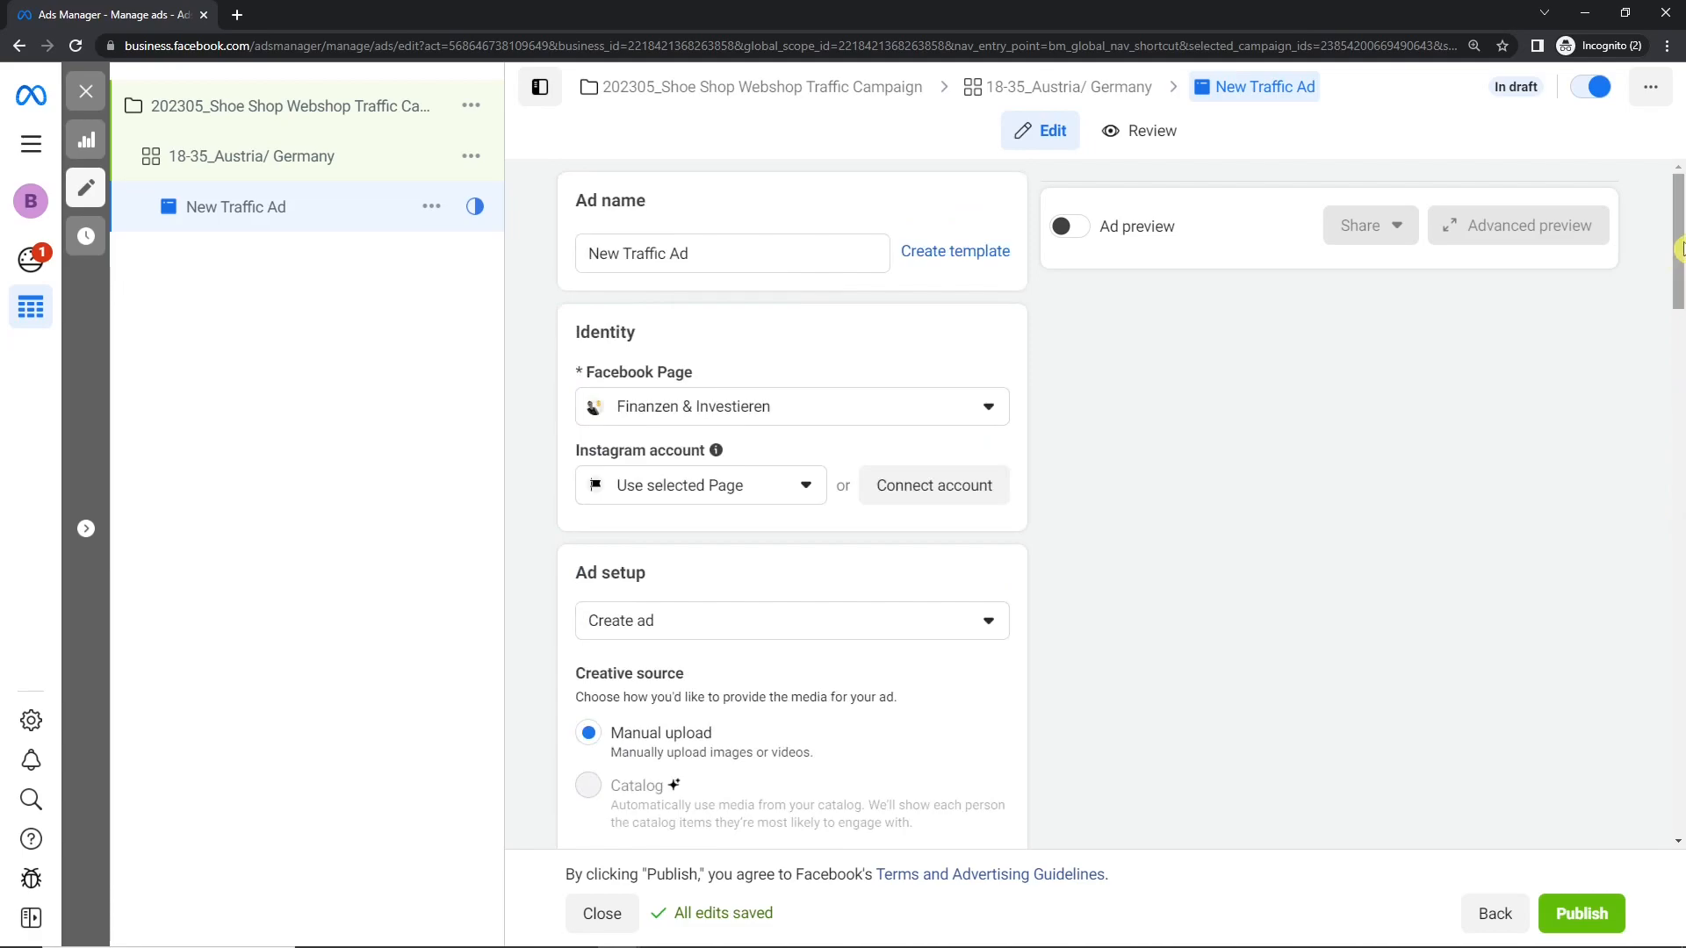